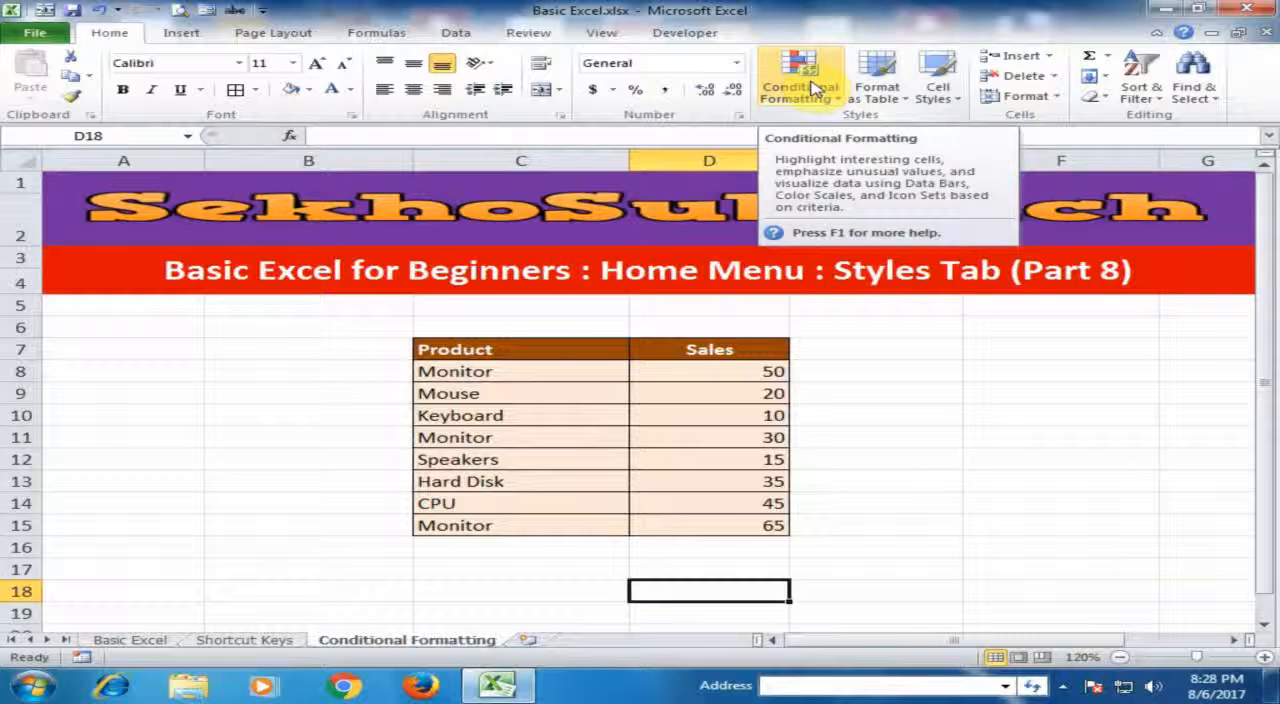
- Highlight the sales values greater than 40 in D8:D15 with Light Red Fill with Dark Red Text
click(663, 412)
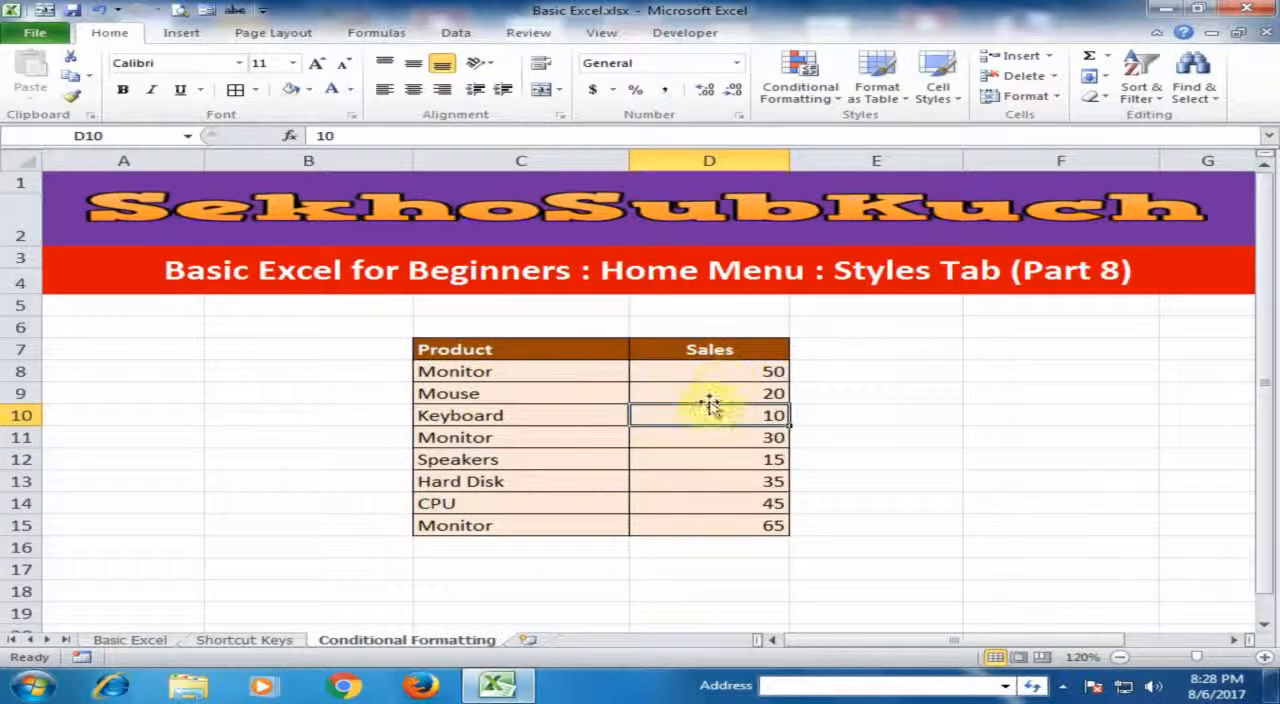
drag(720, 370, 724, 529)
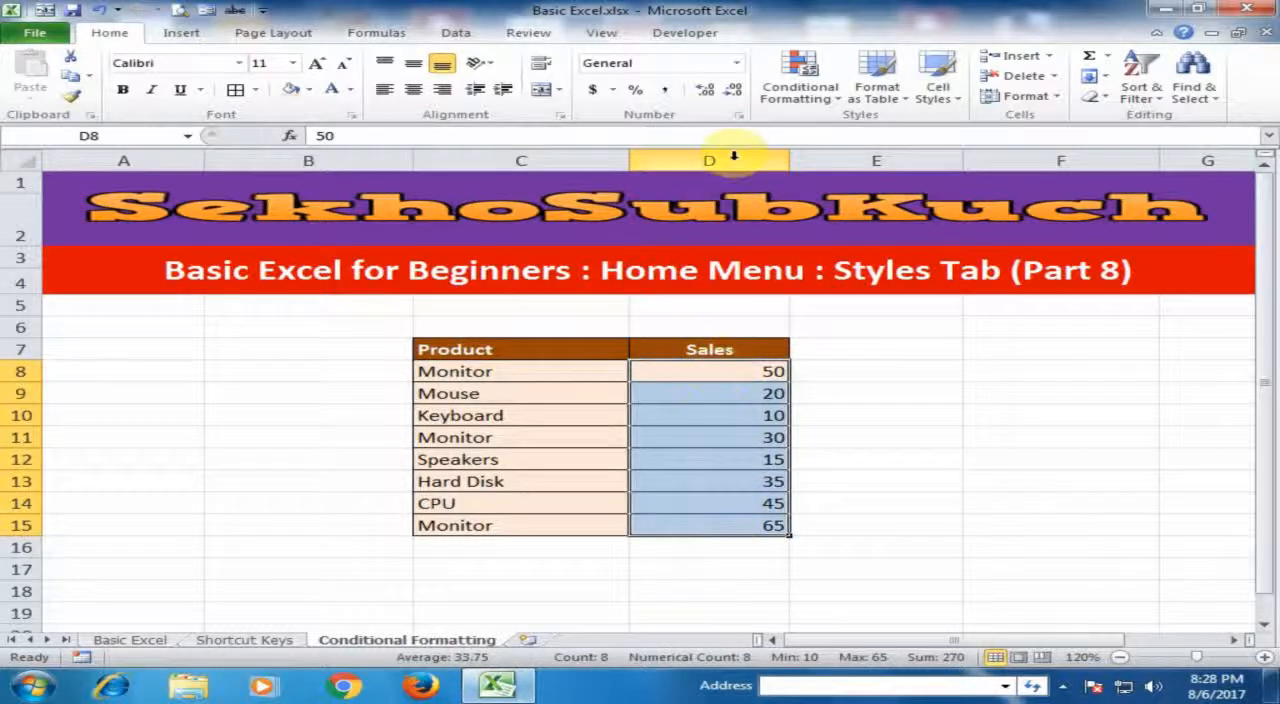
click(815, 92)
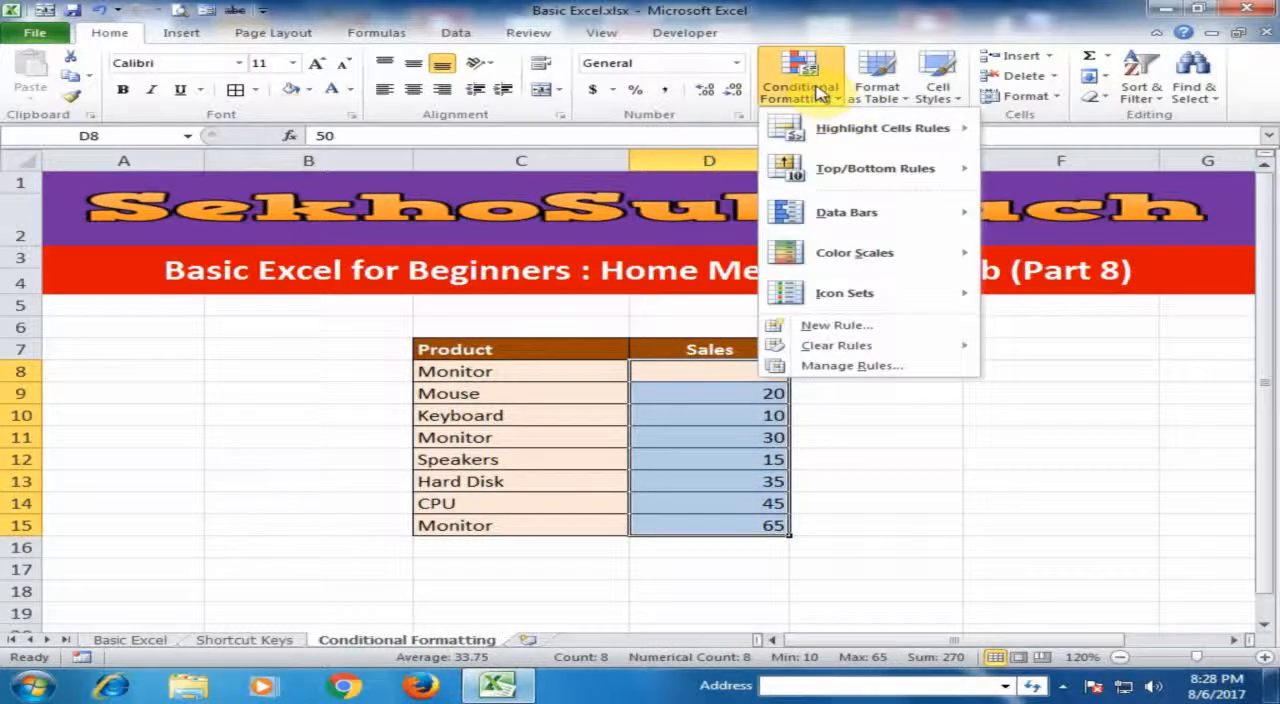
mouse_move(910, 133)
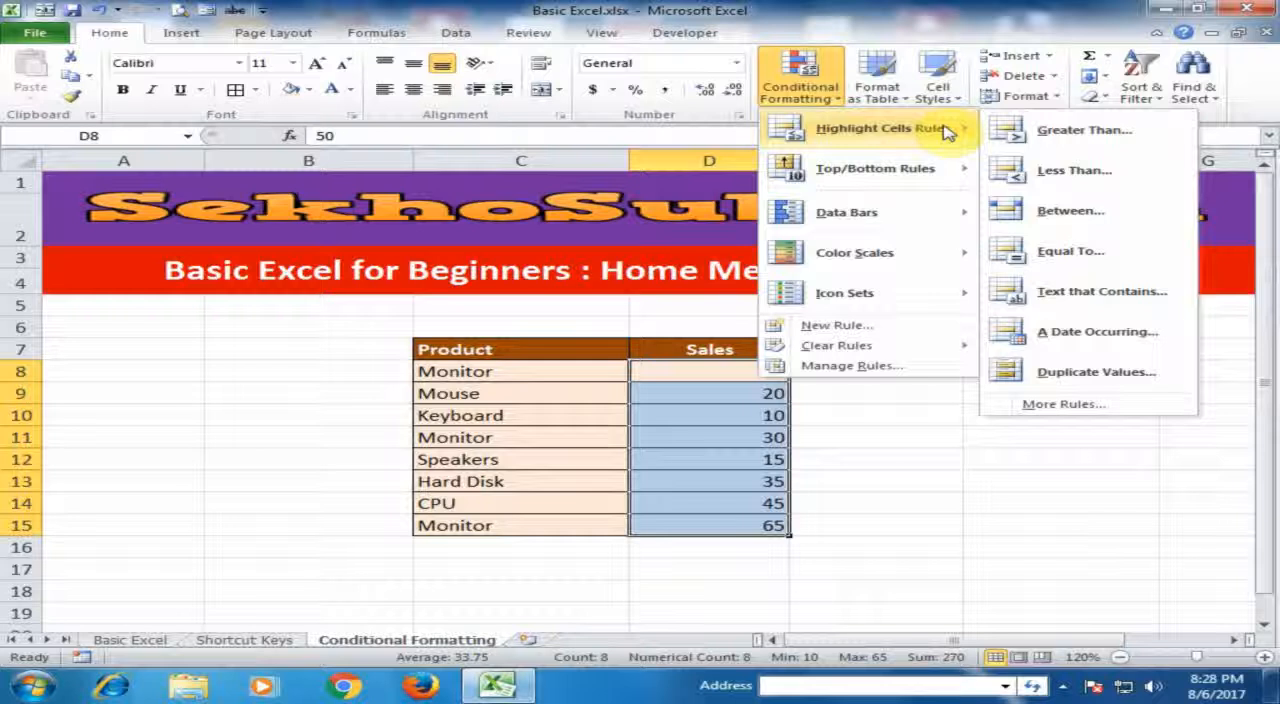
click(1070, 138)
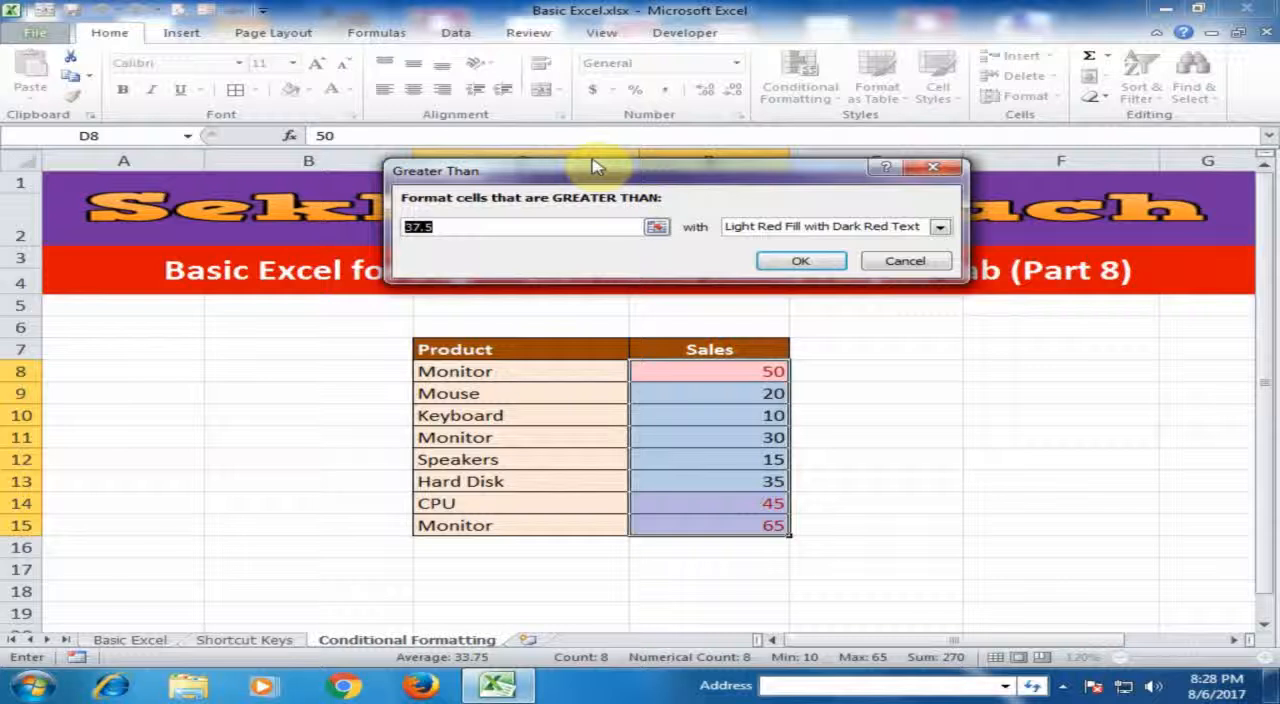
drag(614, 170, 843, 130)
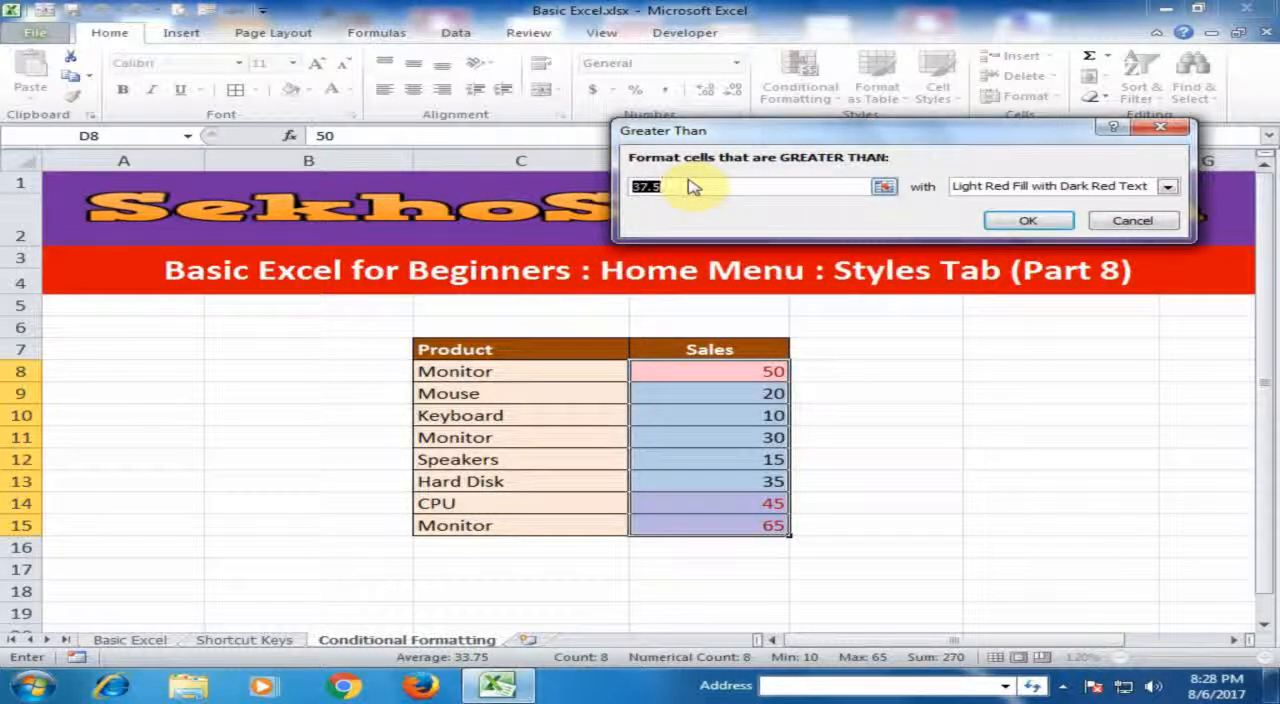
text(40)
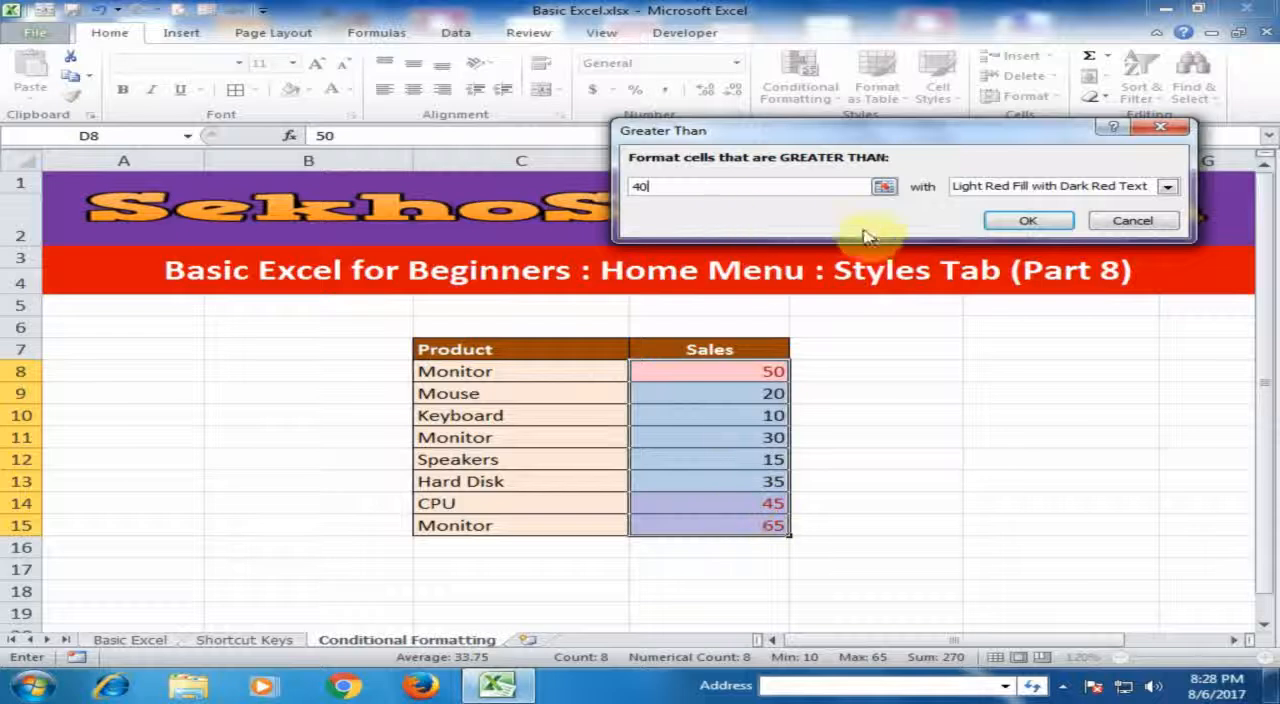
click(1024, 228)
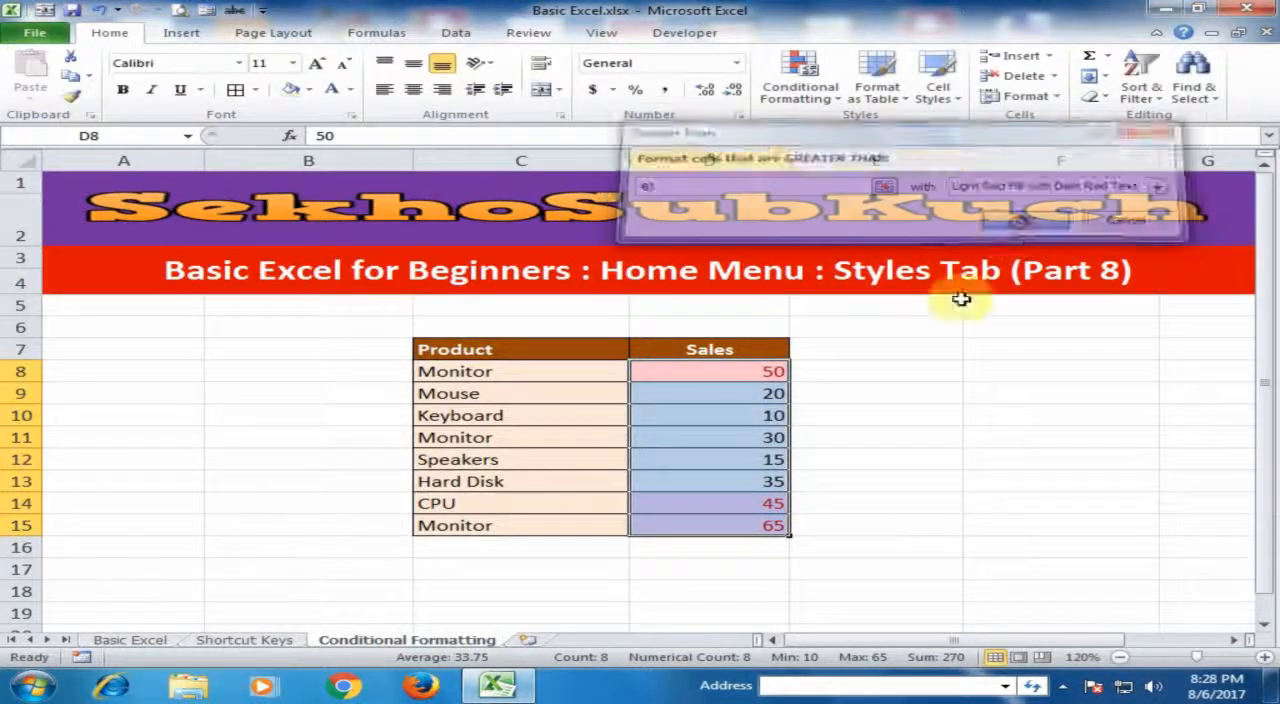
click(914, 434)
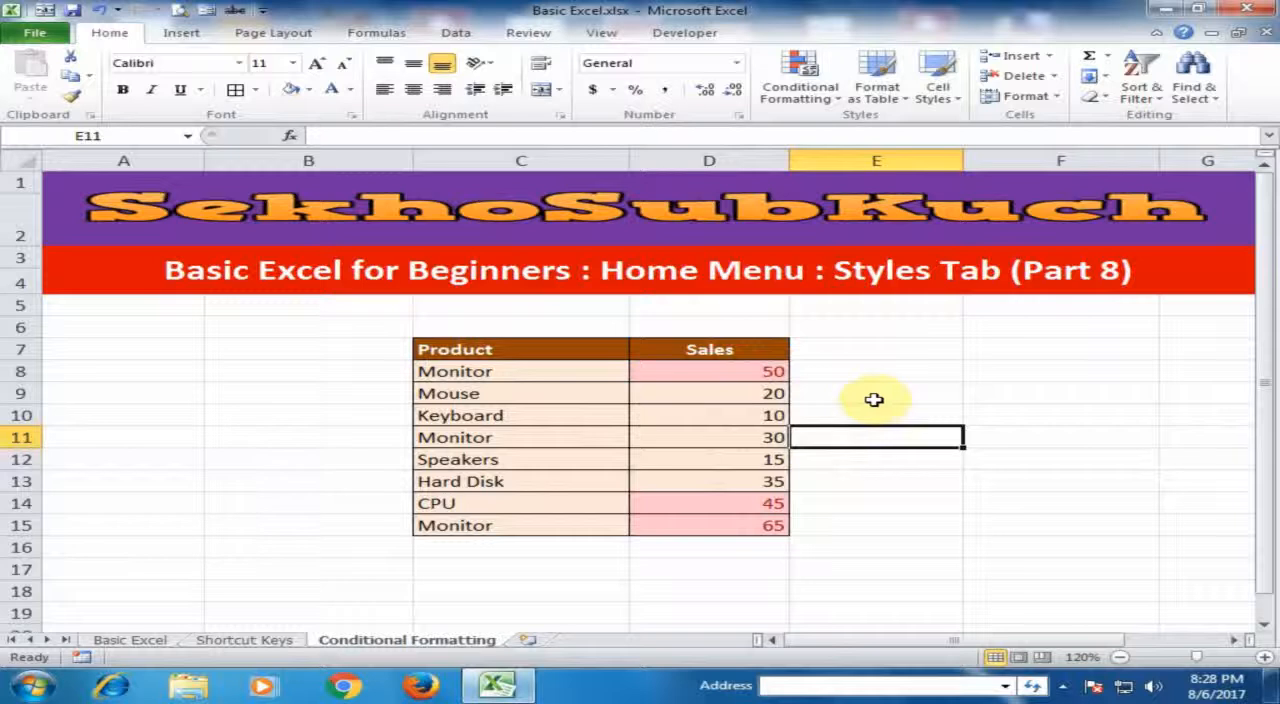
- Try highlighting sales values less than 25 in D8:D15 with Yellow Fill with Dark Yellow Text, and undo the rule
drag(709, 371, 709, 525)
click(800, 88)
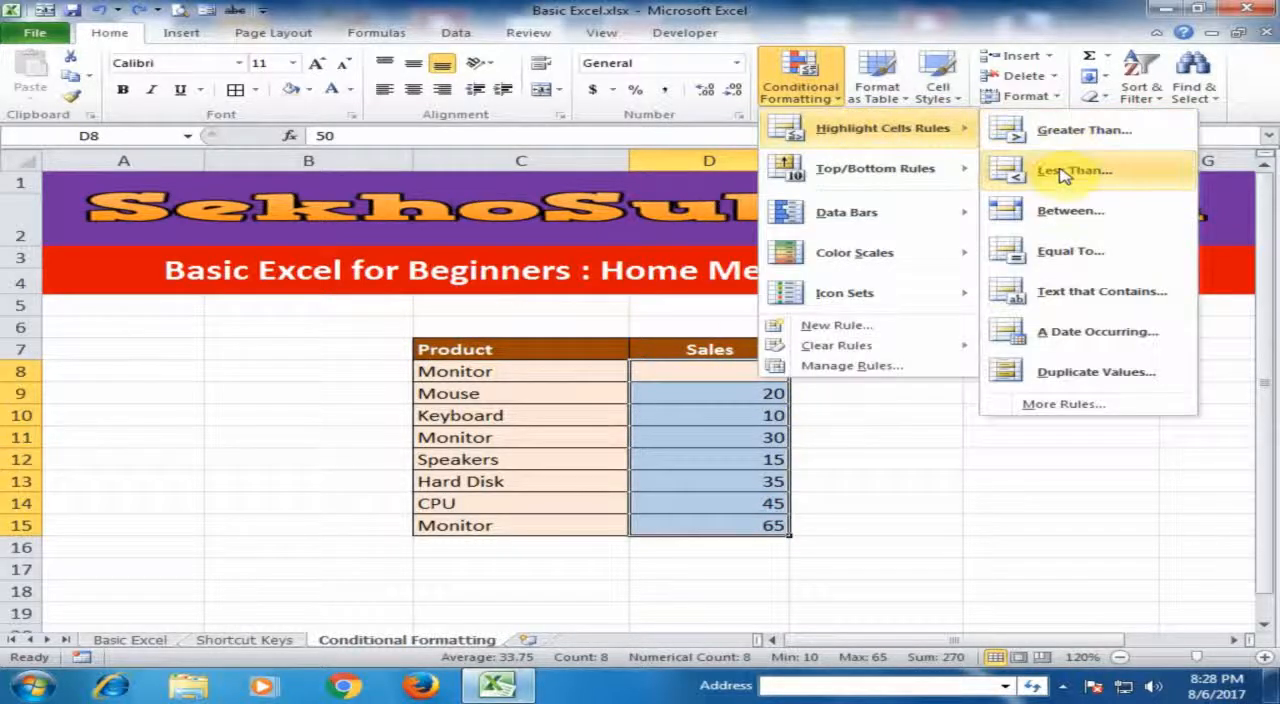
click(1064, 173)
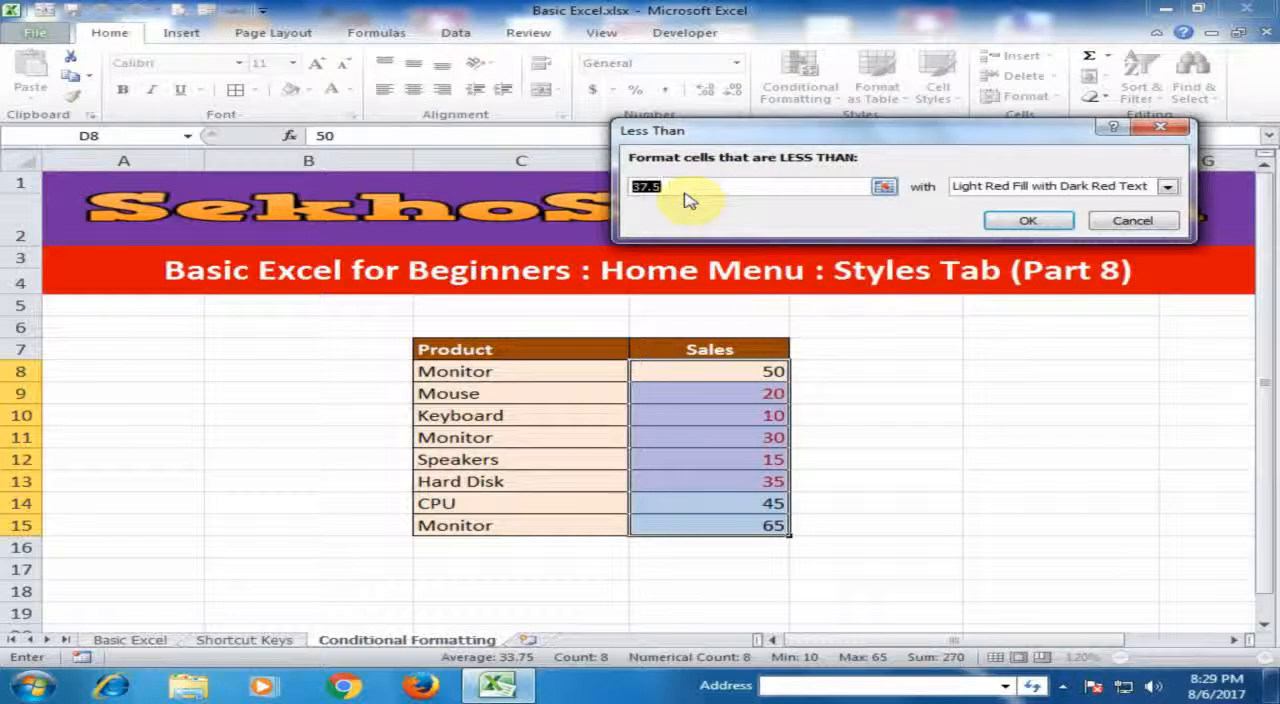
text(25)
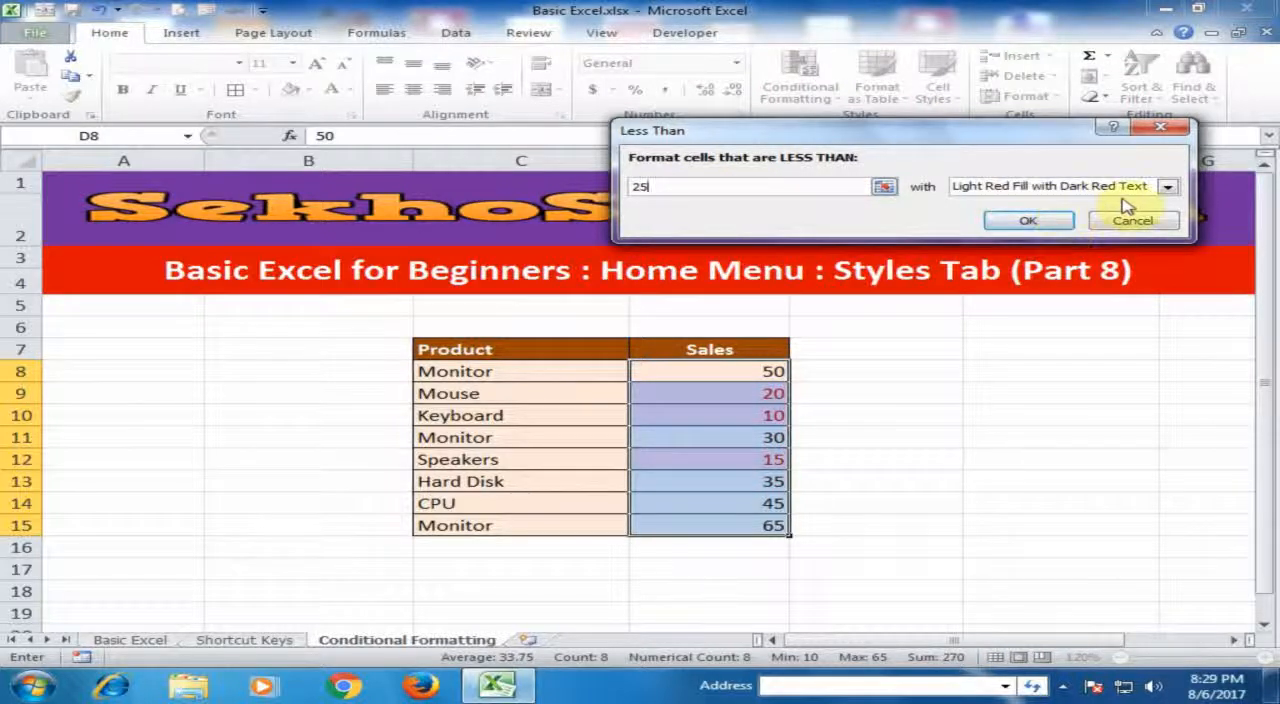
click(1167, 186)
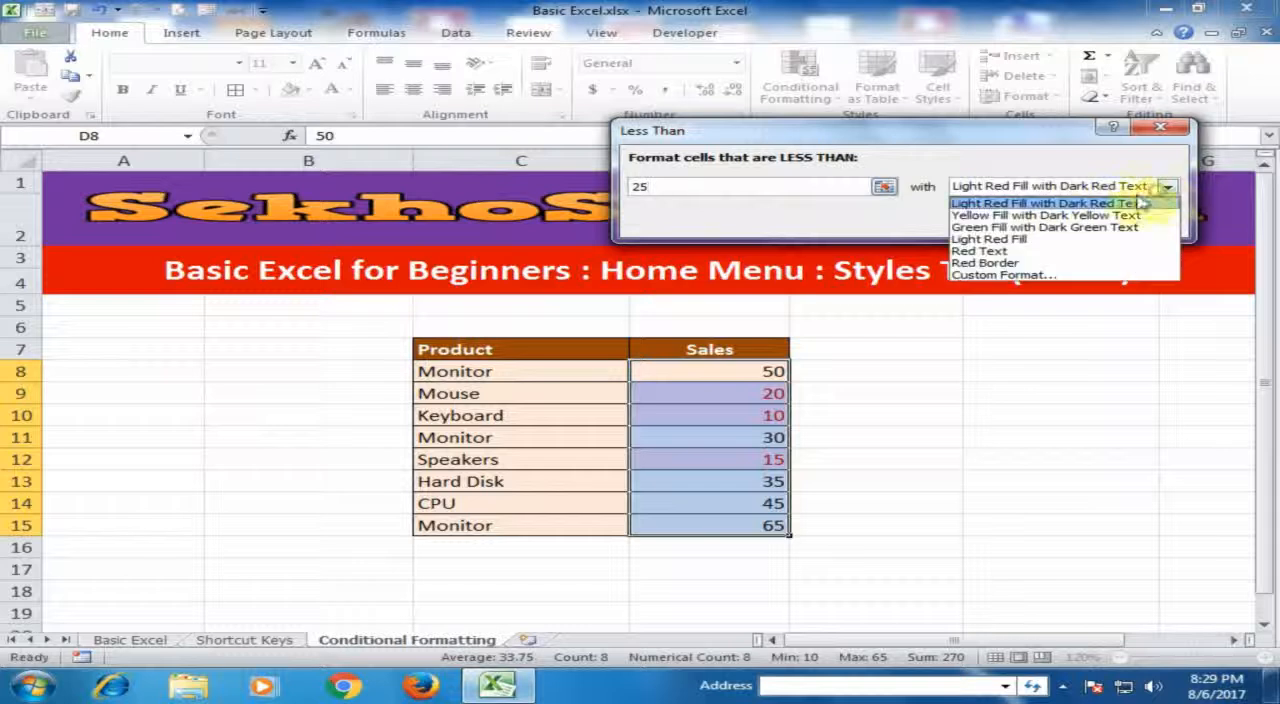
click(1050, 215)
click(1018, 222)
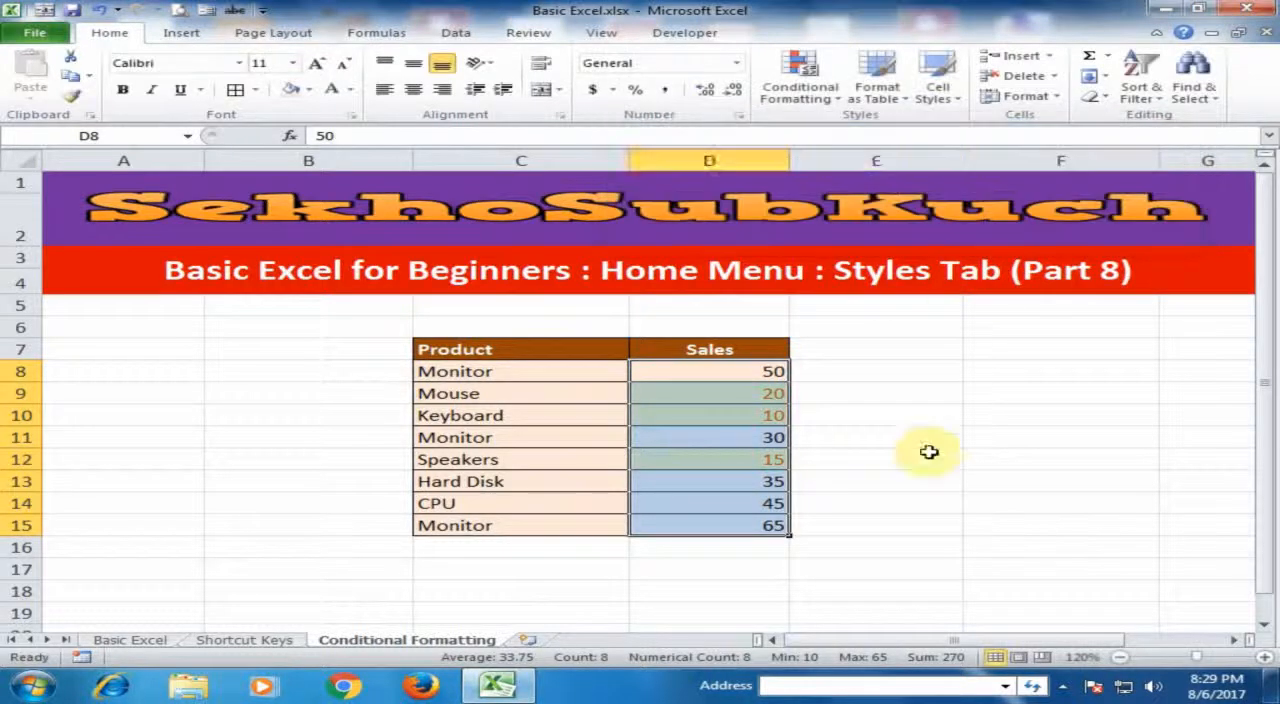
click(892, 525)
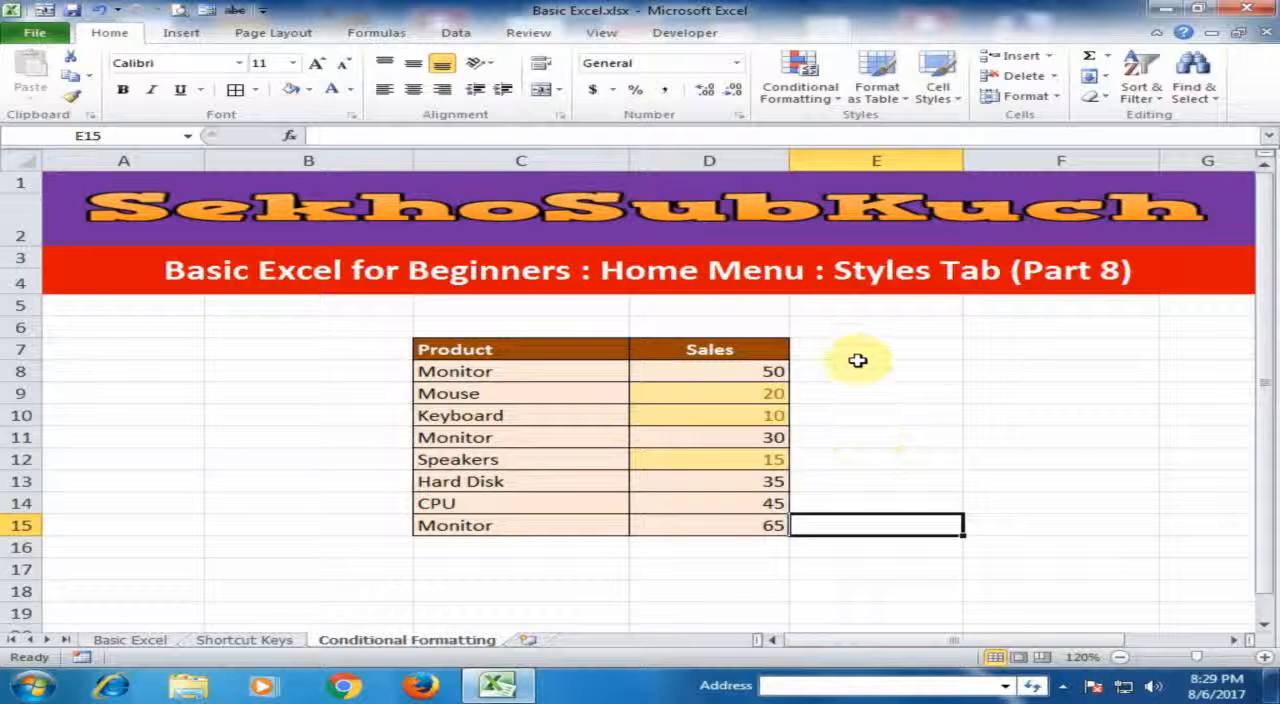
key(ctrl+z)
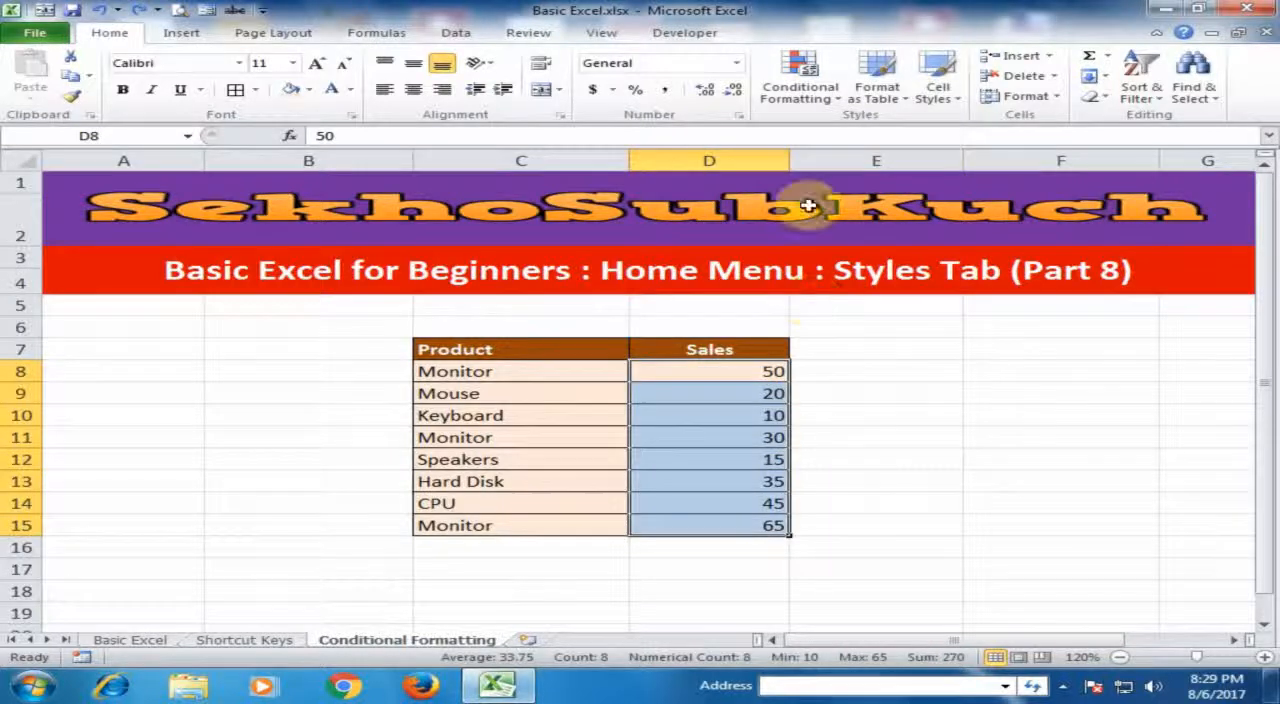
- Try highlighting sales values between 20 and 40 in D8:D15 with Green Fill with Dark Green Text, and undo the rule
click(800, 85)
mouse_move(858, 130)
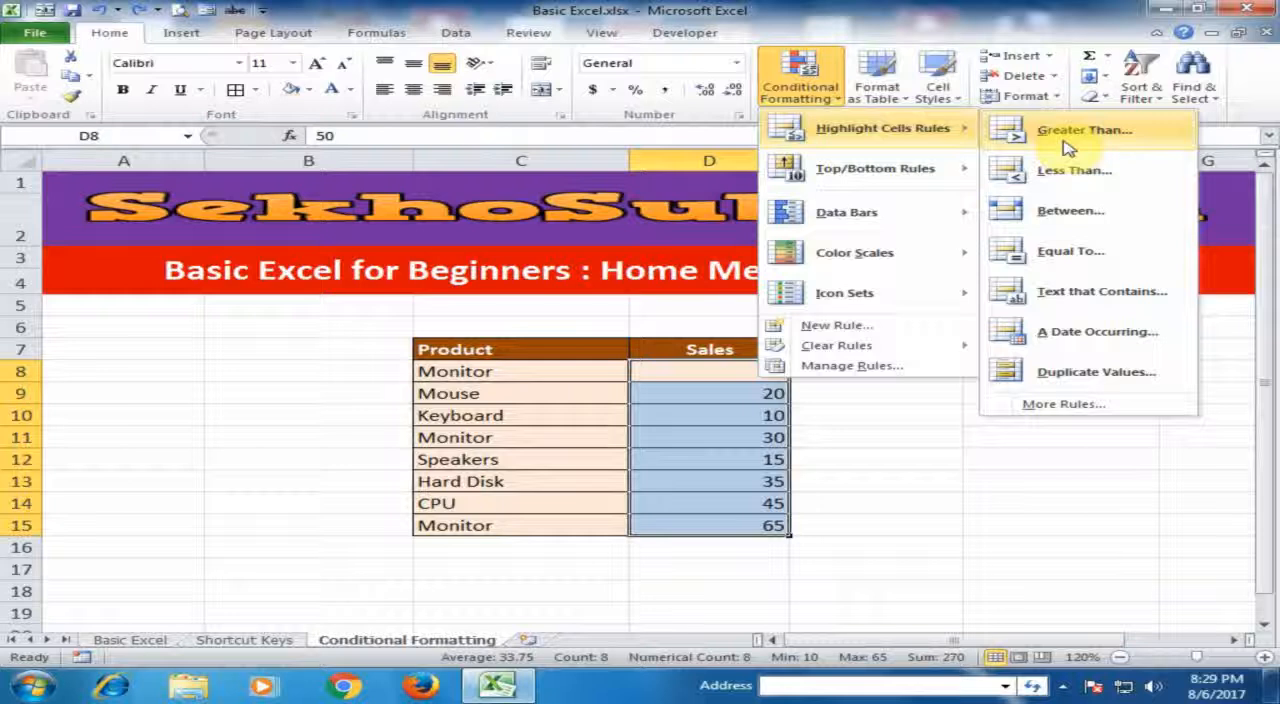
click(1066, 214)
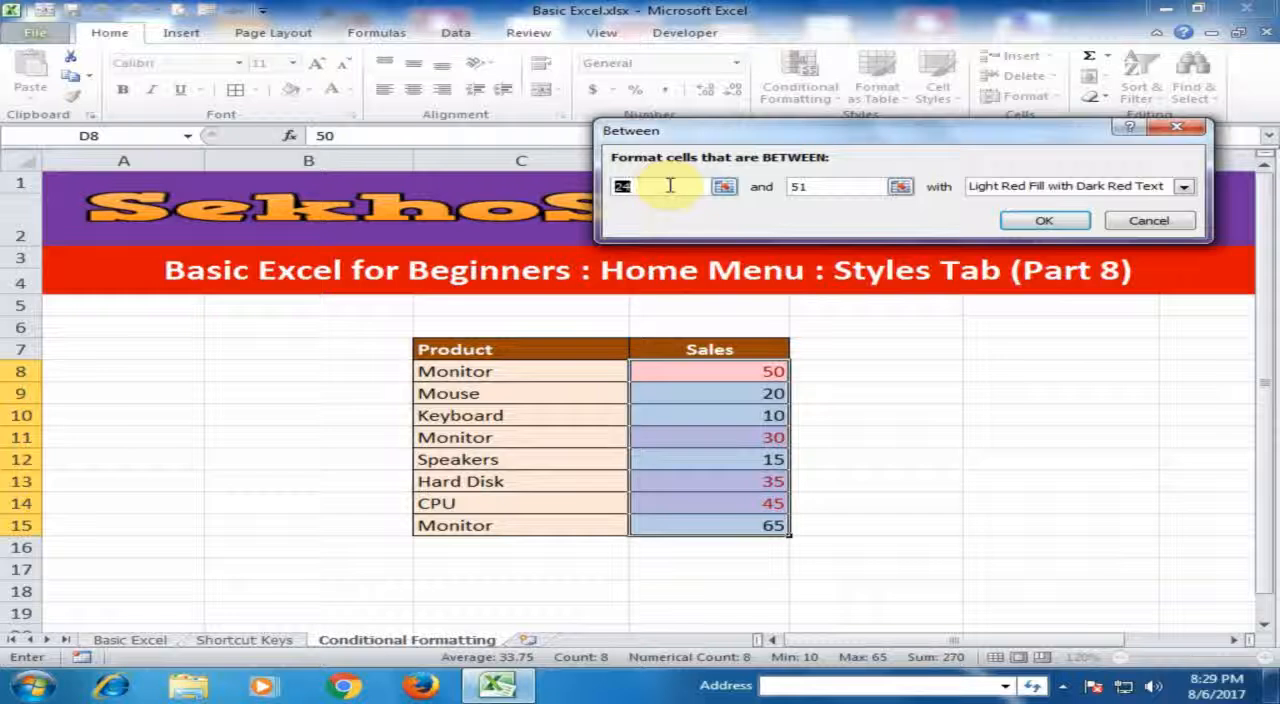
text(20)
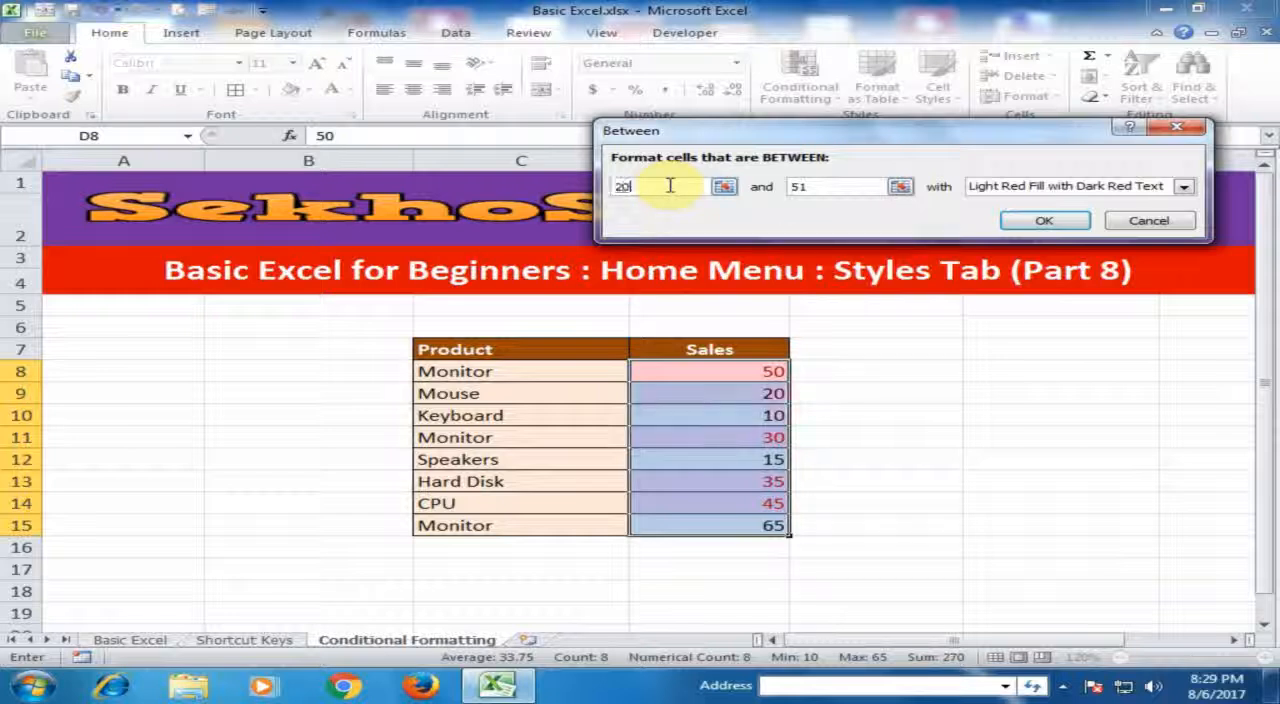
double_click(810, 190)
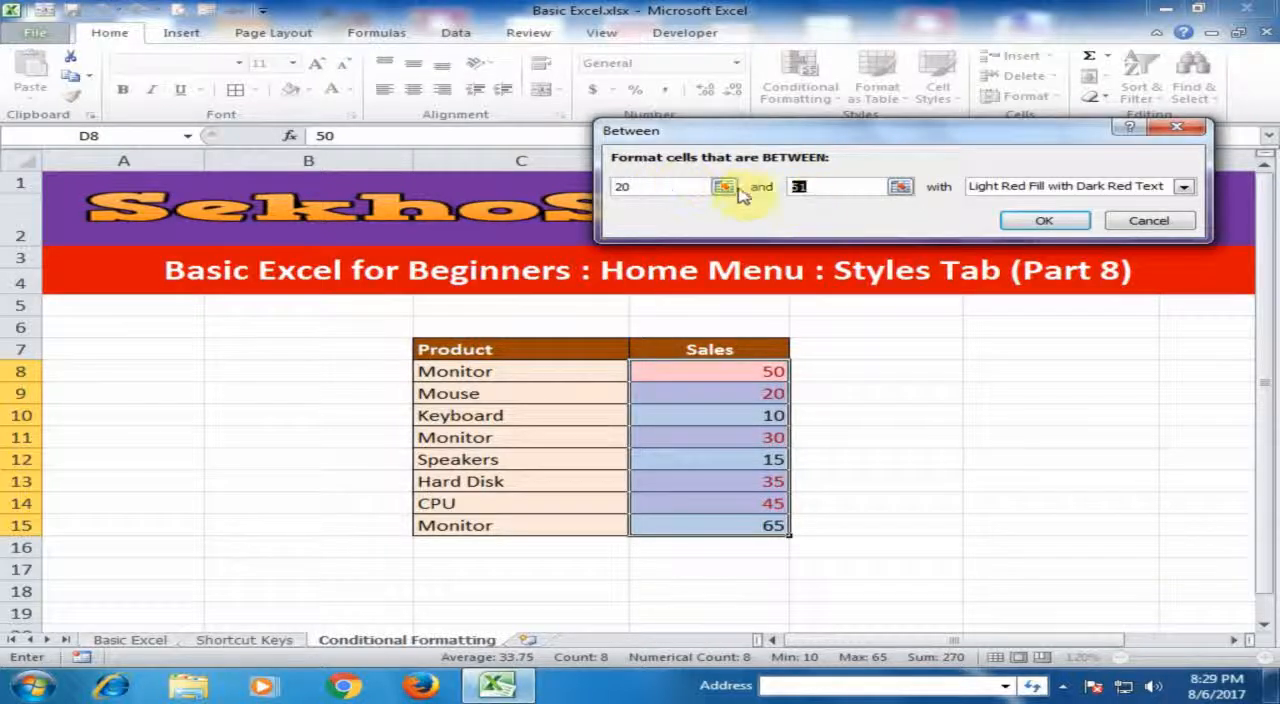
text(40)
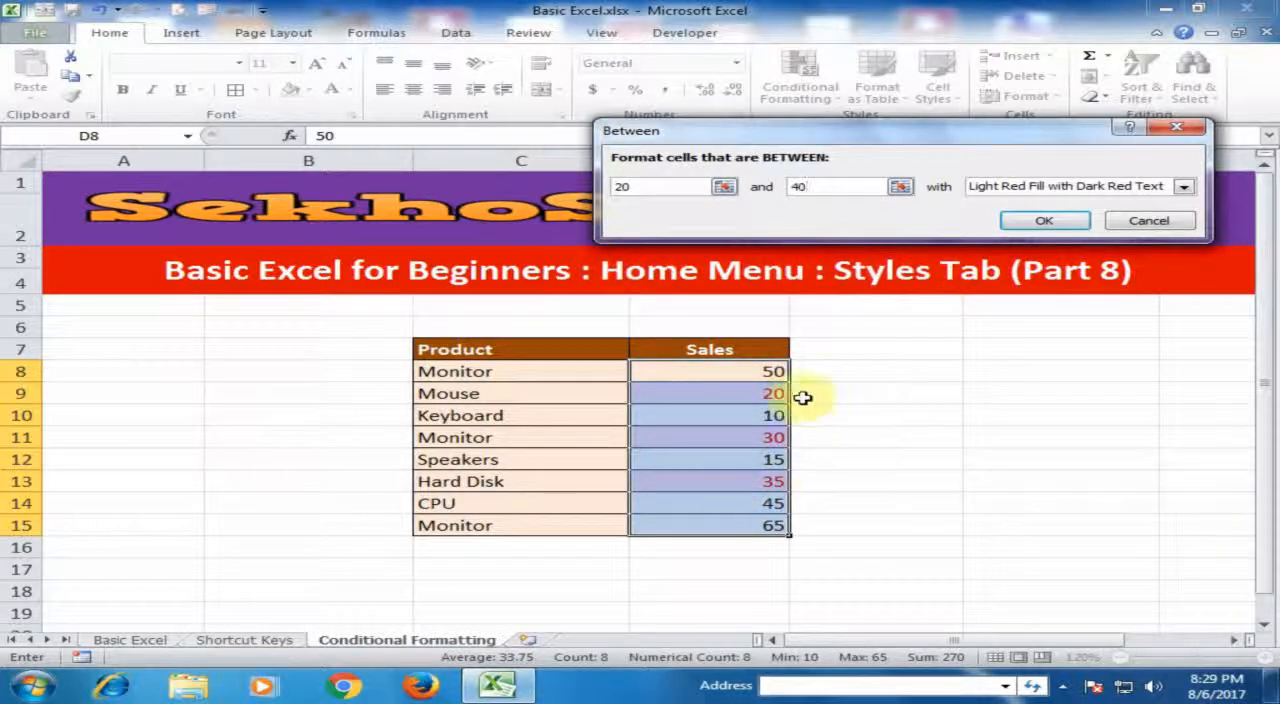
click(1037, 190)
click(1068, 226)
click(1046, 220)
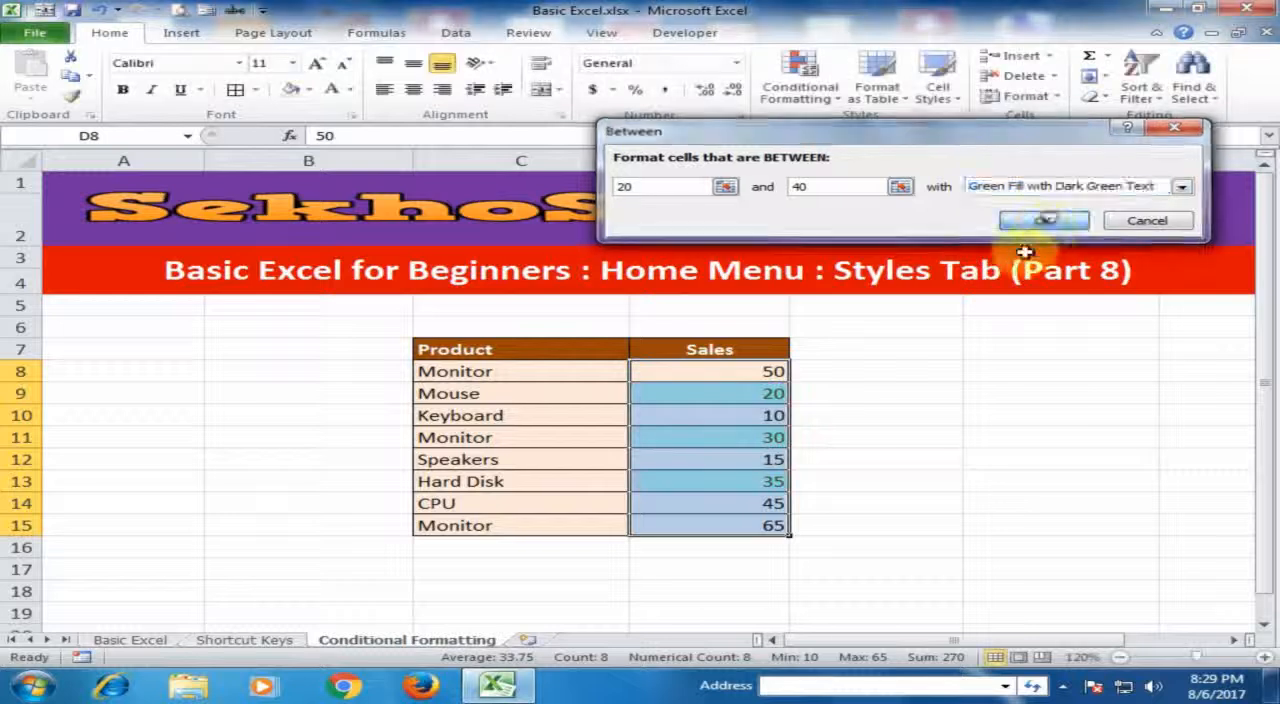
click(943, 398)
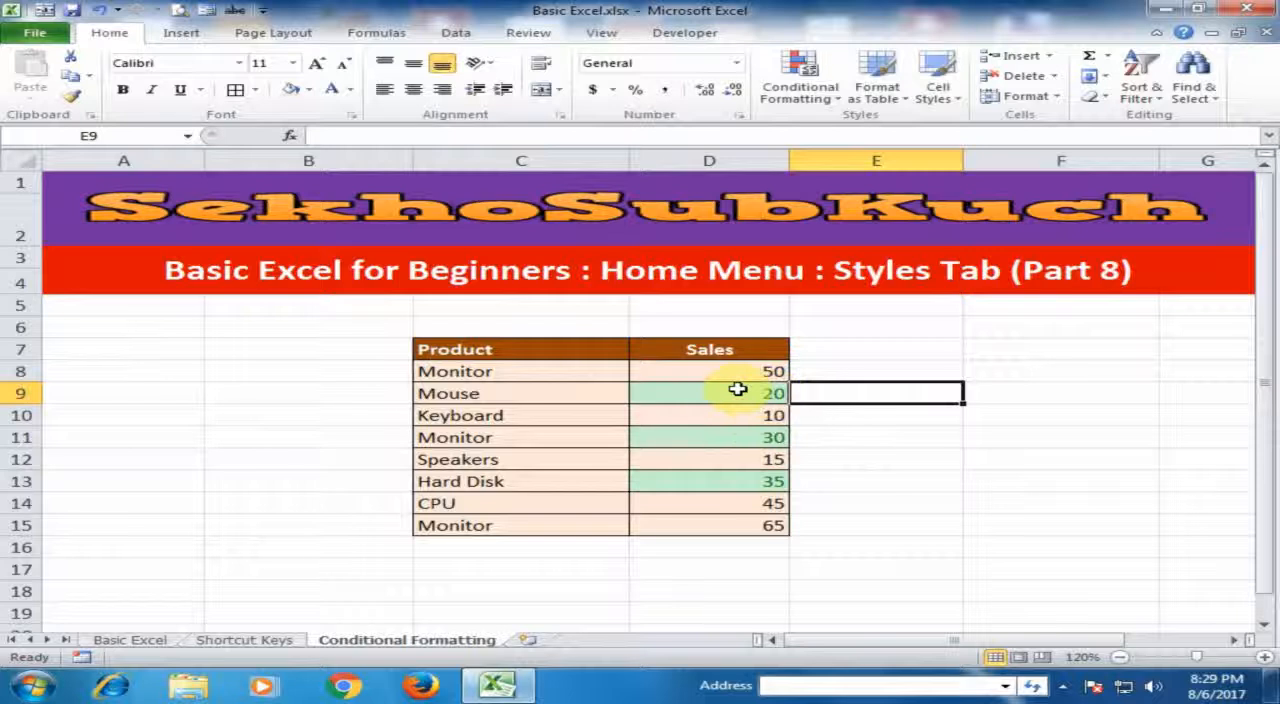
click(891, 367)
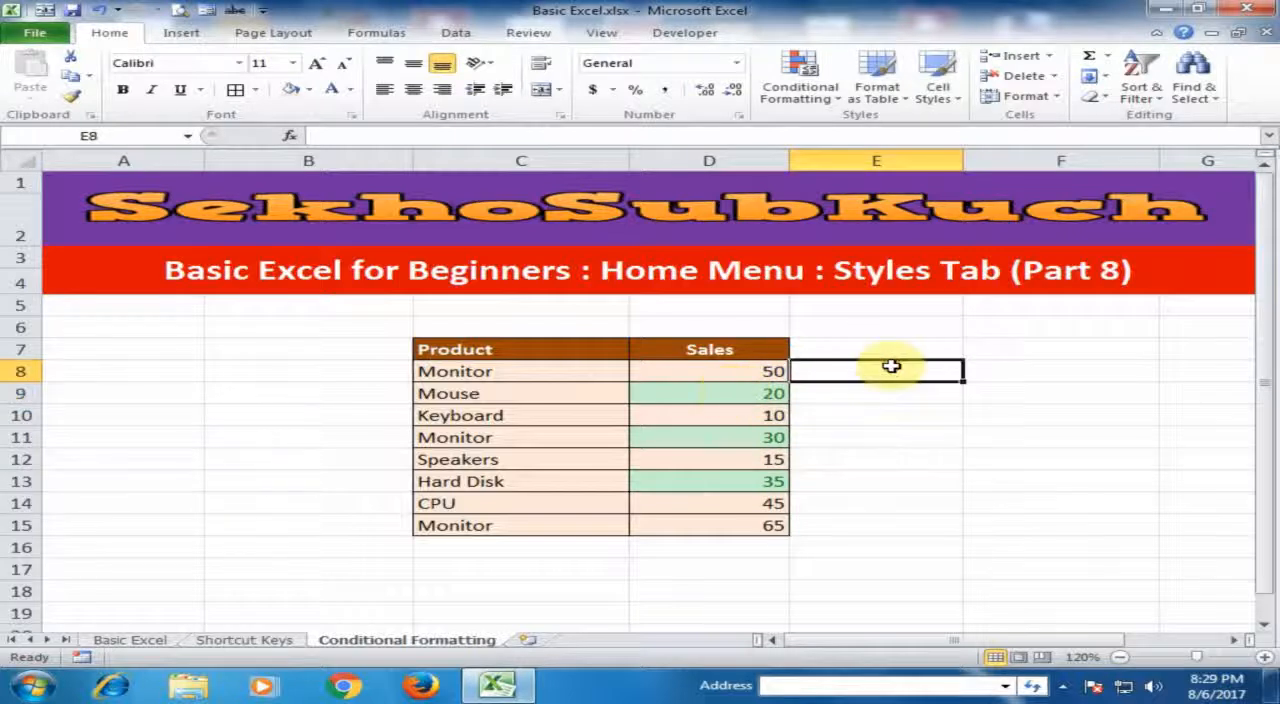
key(ctrl+z)
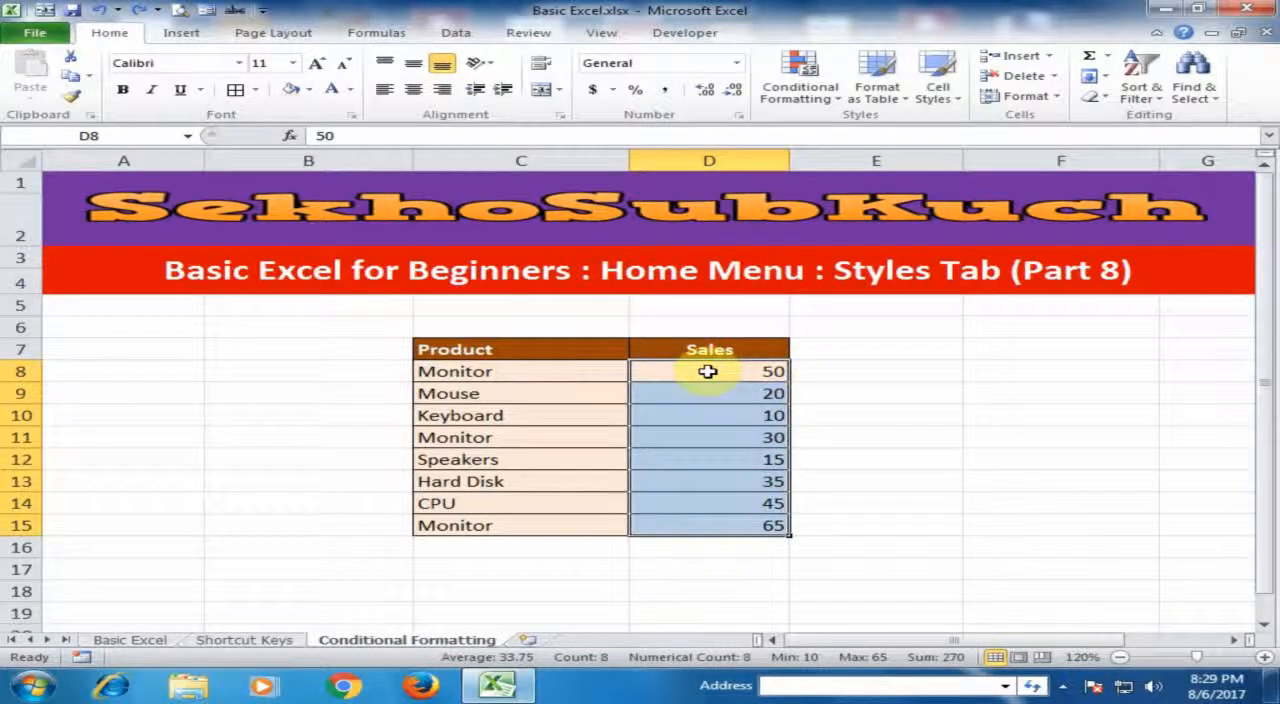
- Try a Text That Contains rule for "Monitor" on product names C8:C15 with Light Red Fill with Dark Red Text, and cancel it
click(800, 92)
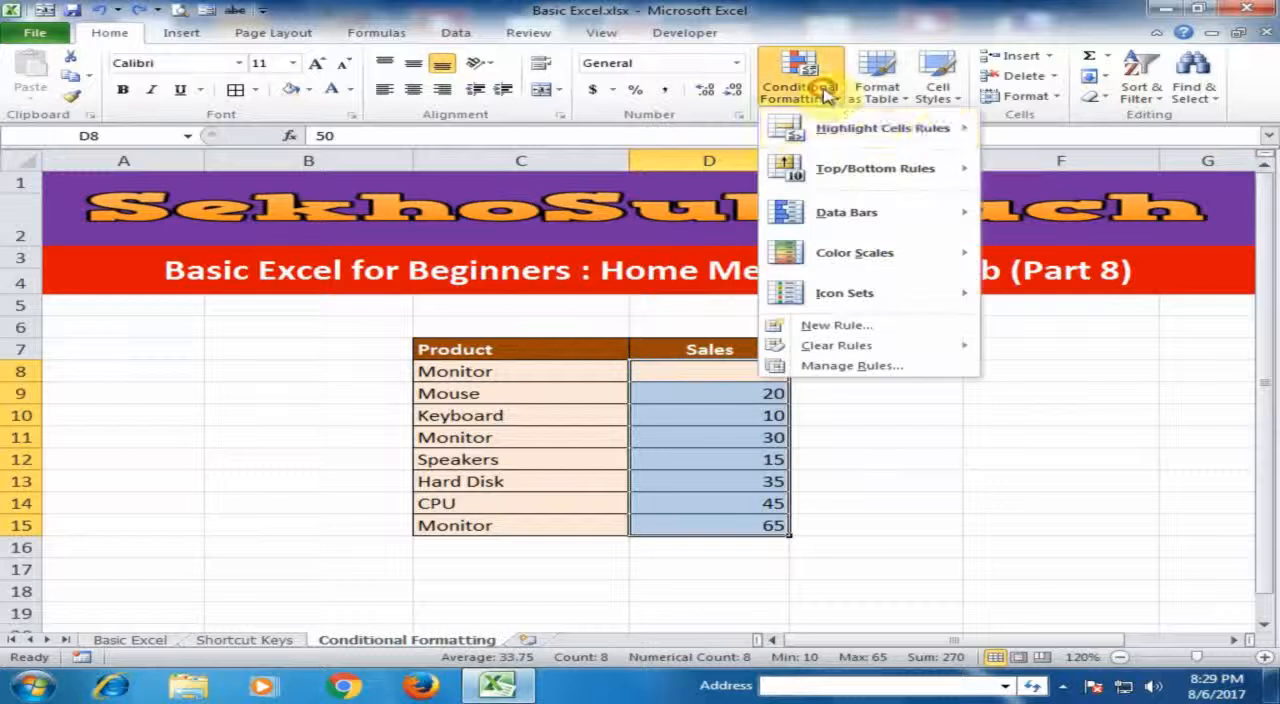
mouse_move(940, 134)
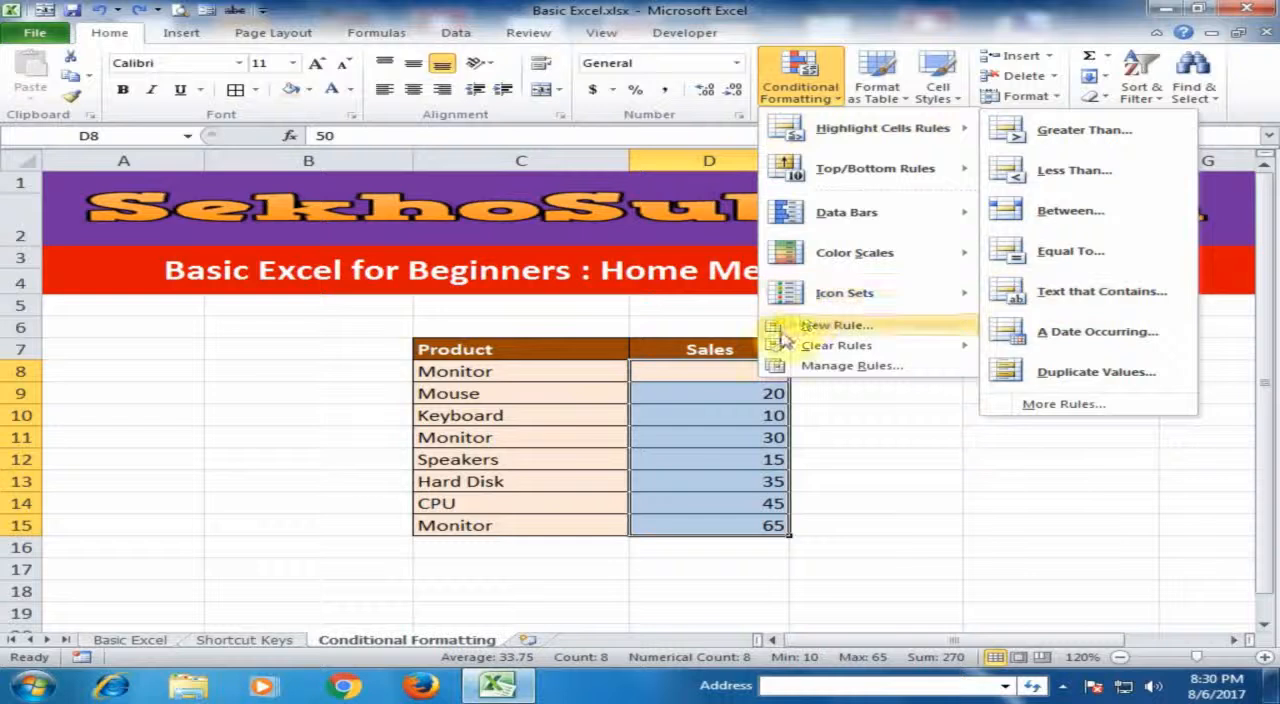
click(557, 371)
drag(557, 386, 523, 524)
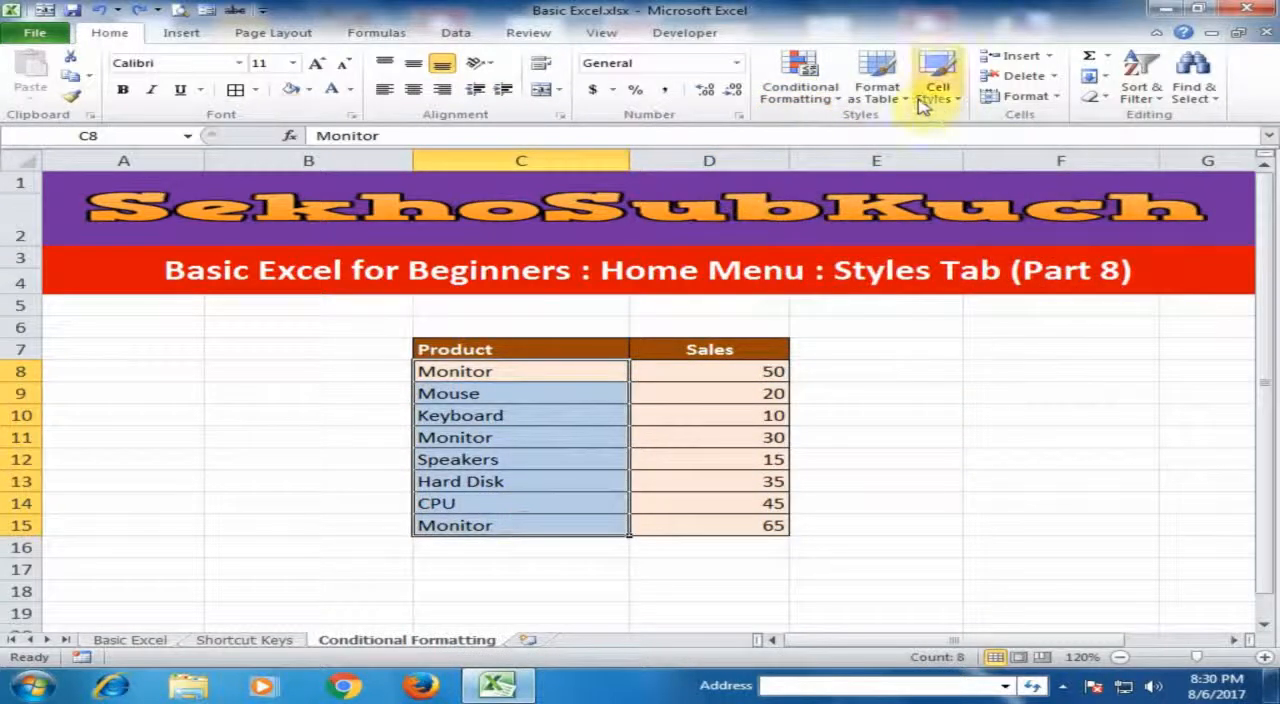
click(805, 72)
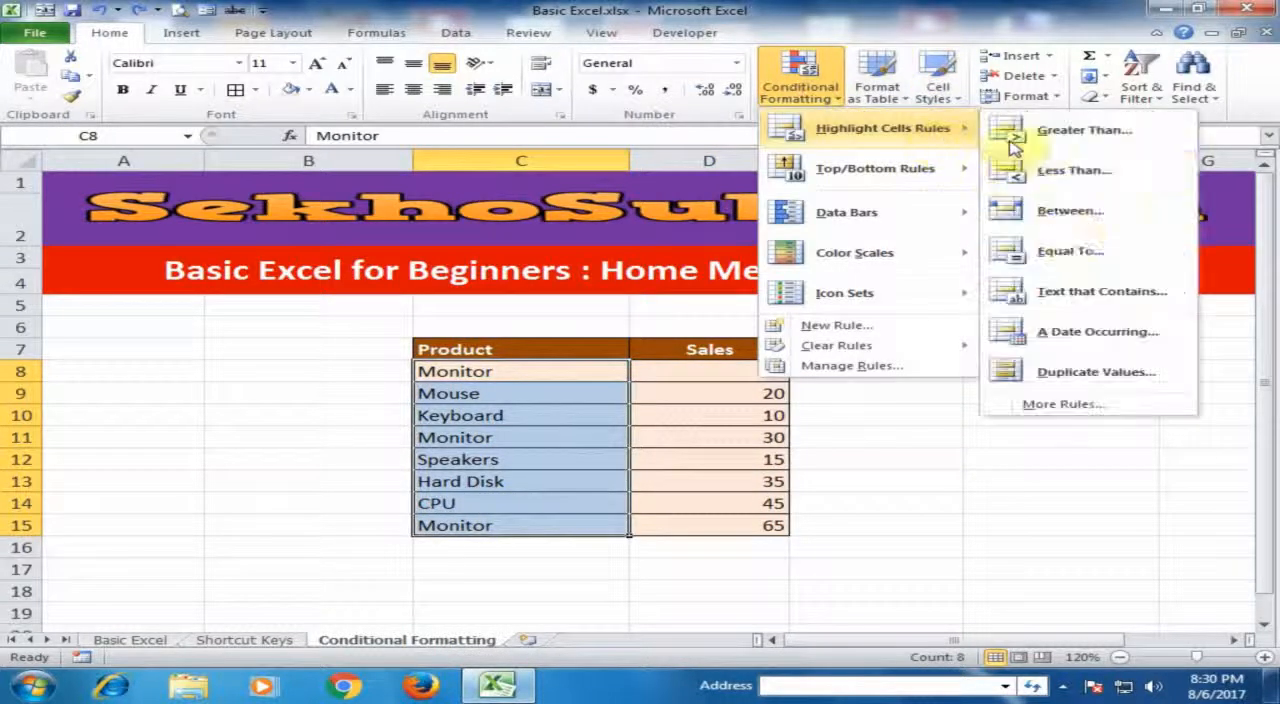
click(1058, 291)
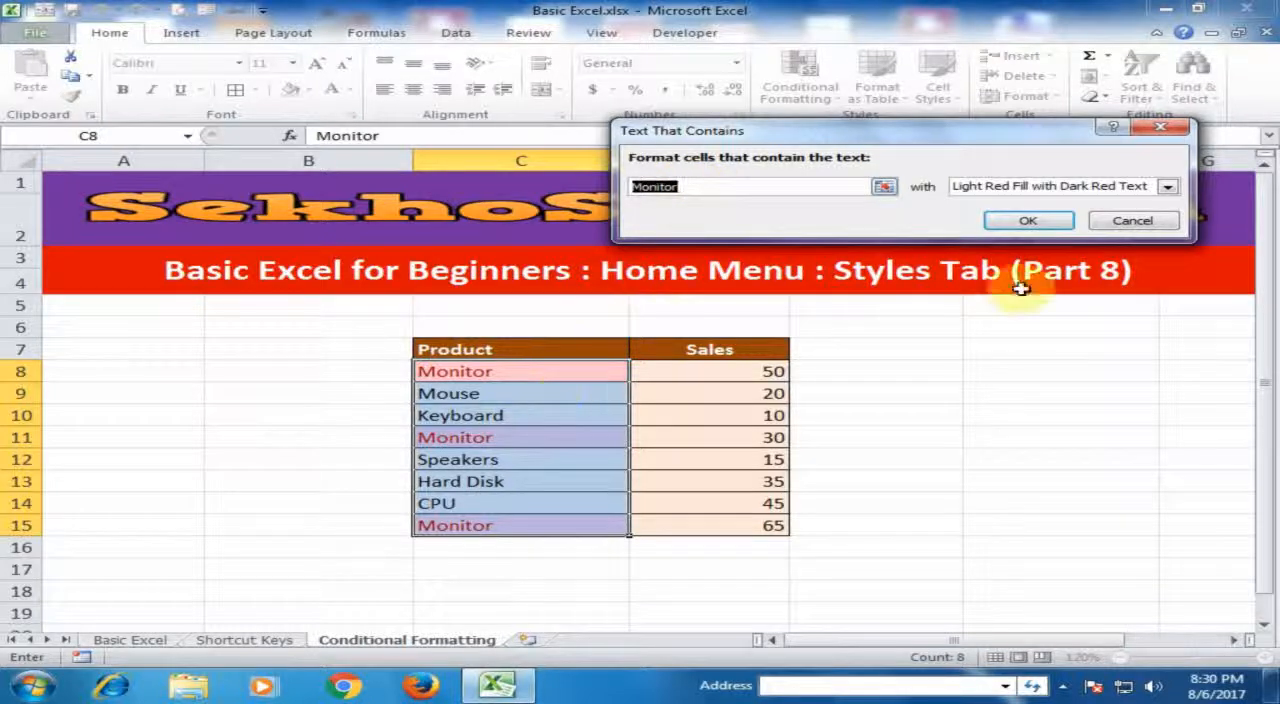
click(1036, 228)
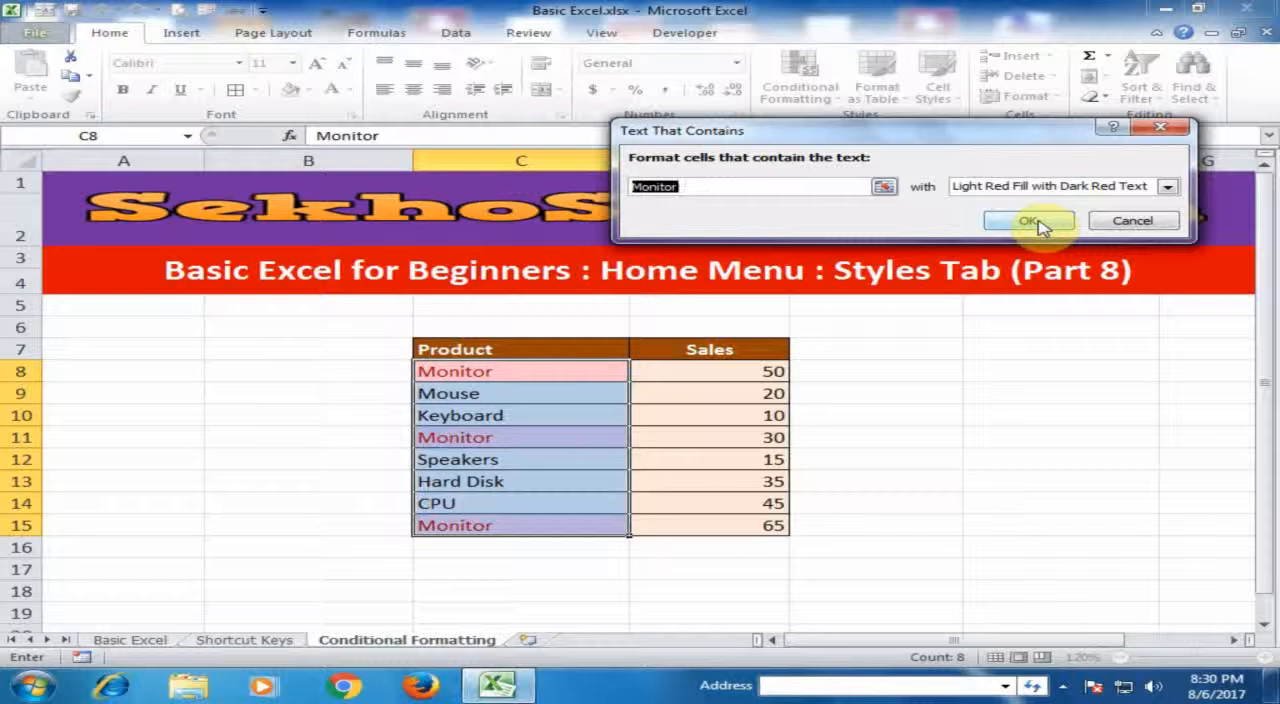
click(1132, 220)
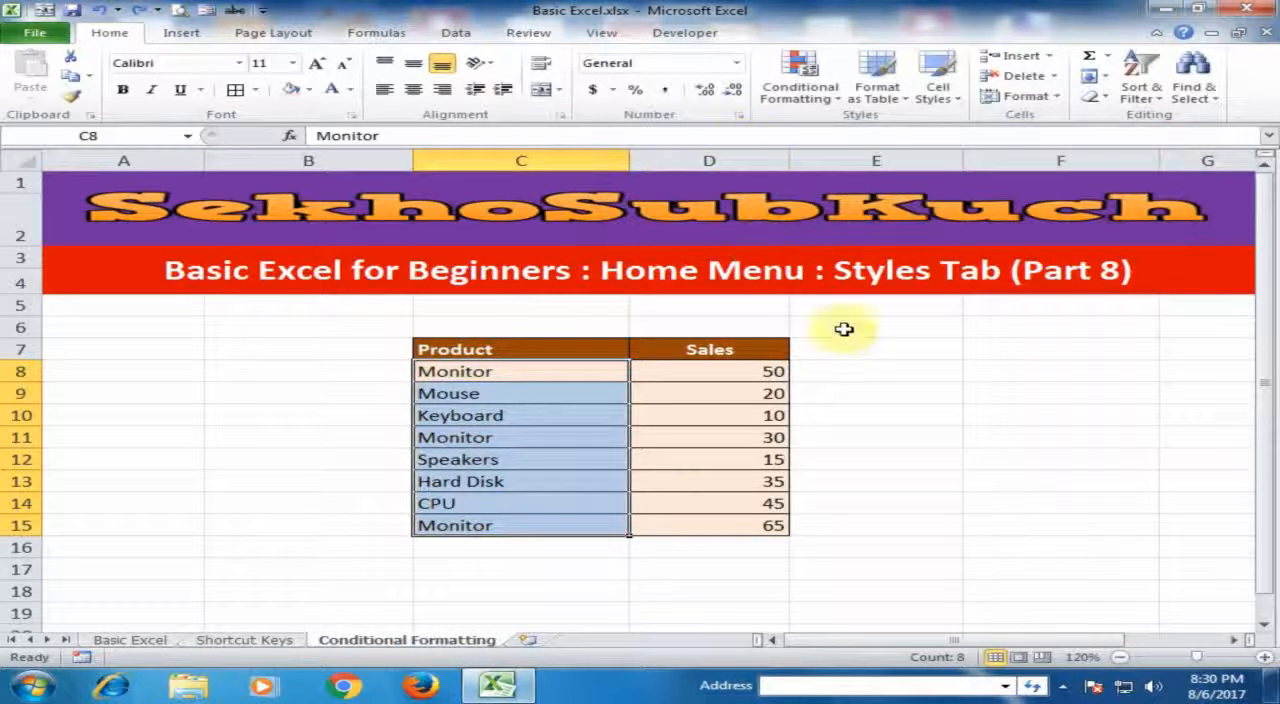
- Try highlighting duplicate product names in C8:C15 with Light Red Fill with Dark Red Text, and undo the rule
click(805, 90)
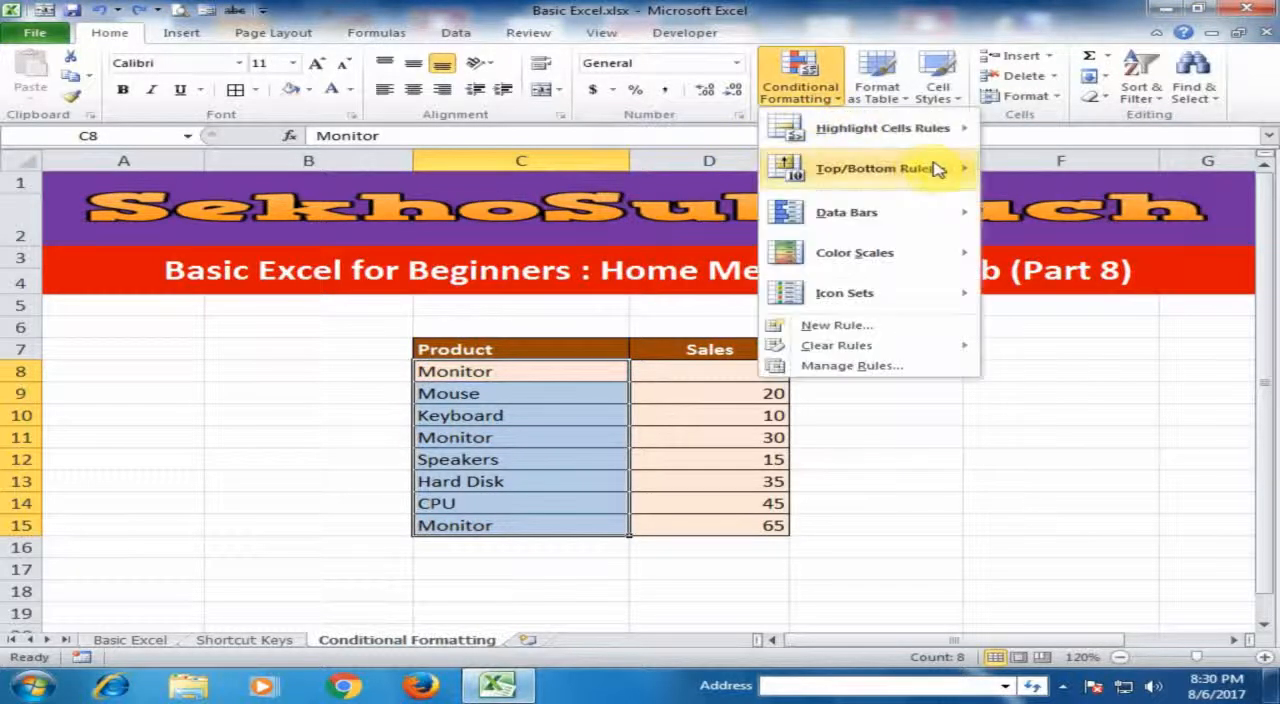
mouse_move(962, 138)
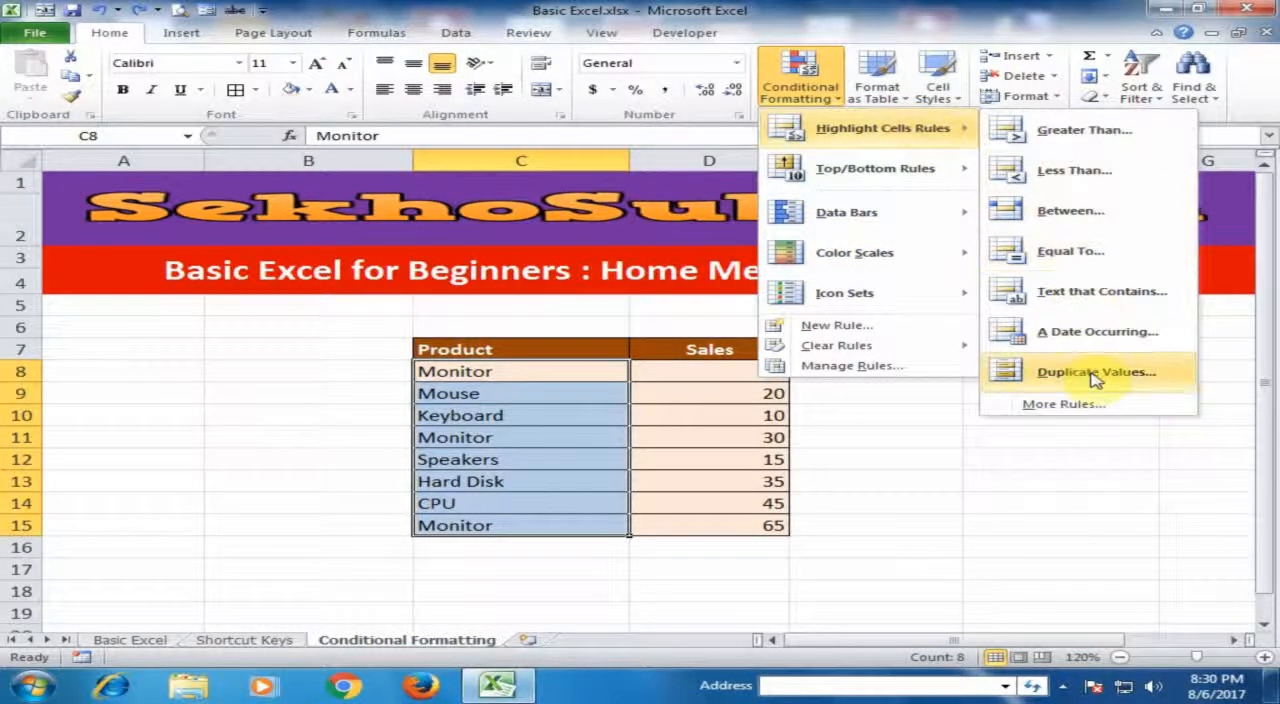
click(1096, 374)
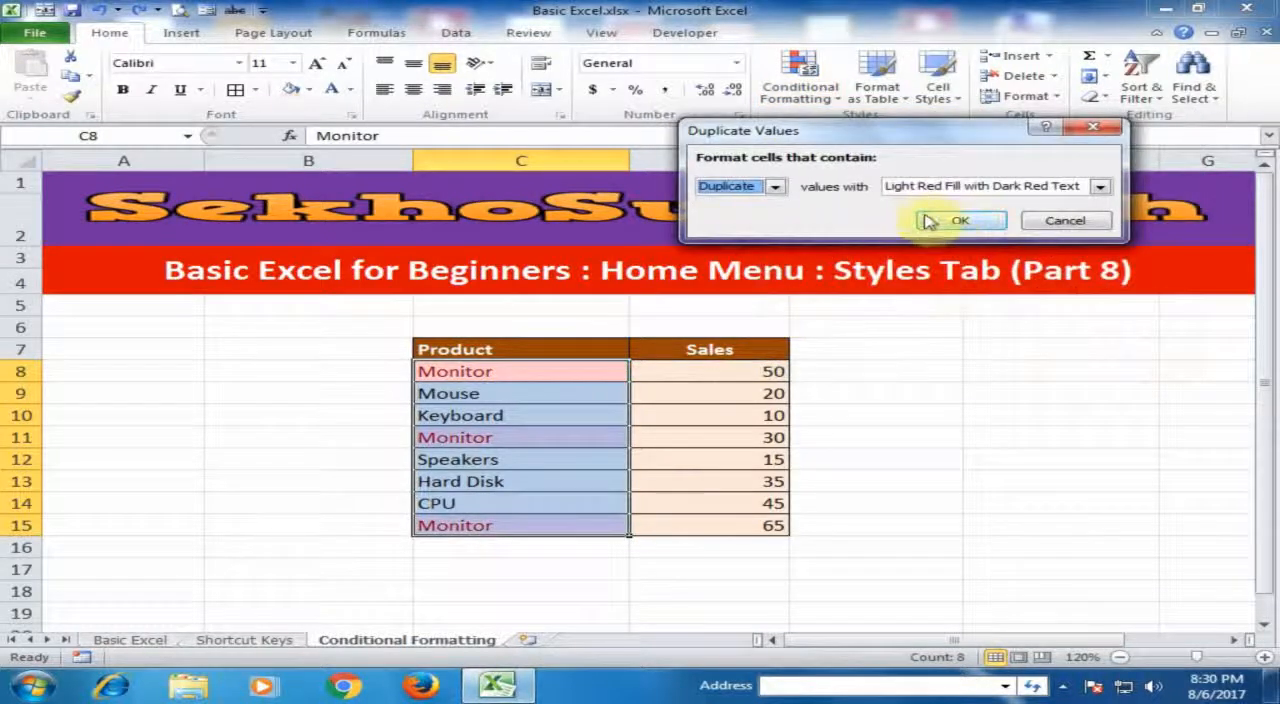
click(945, 221)
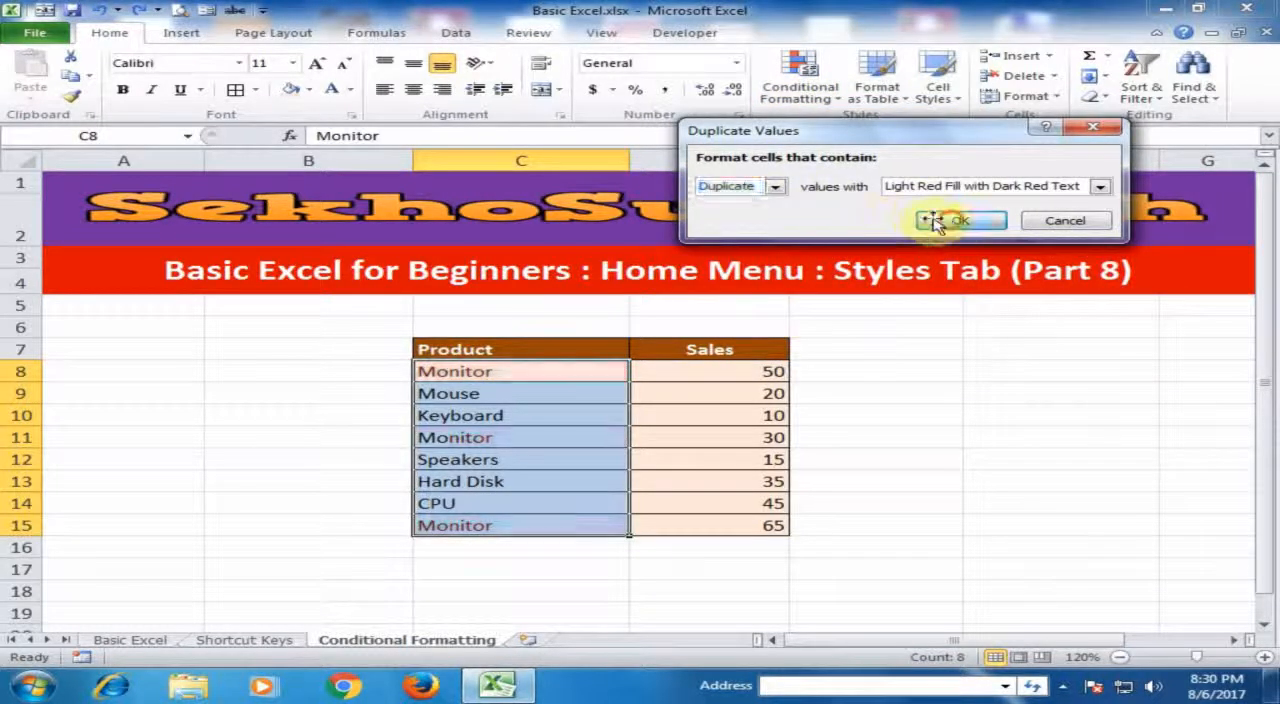
click(643, 482)
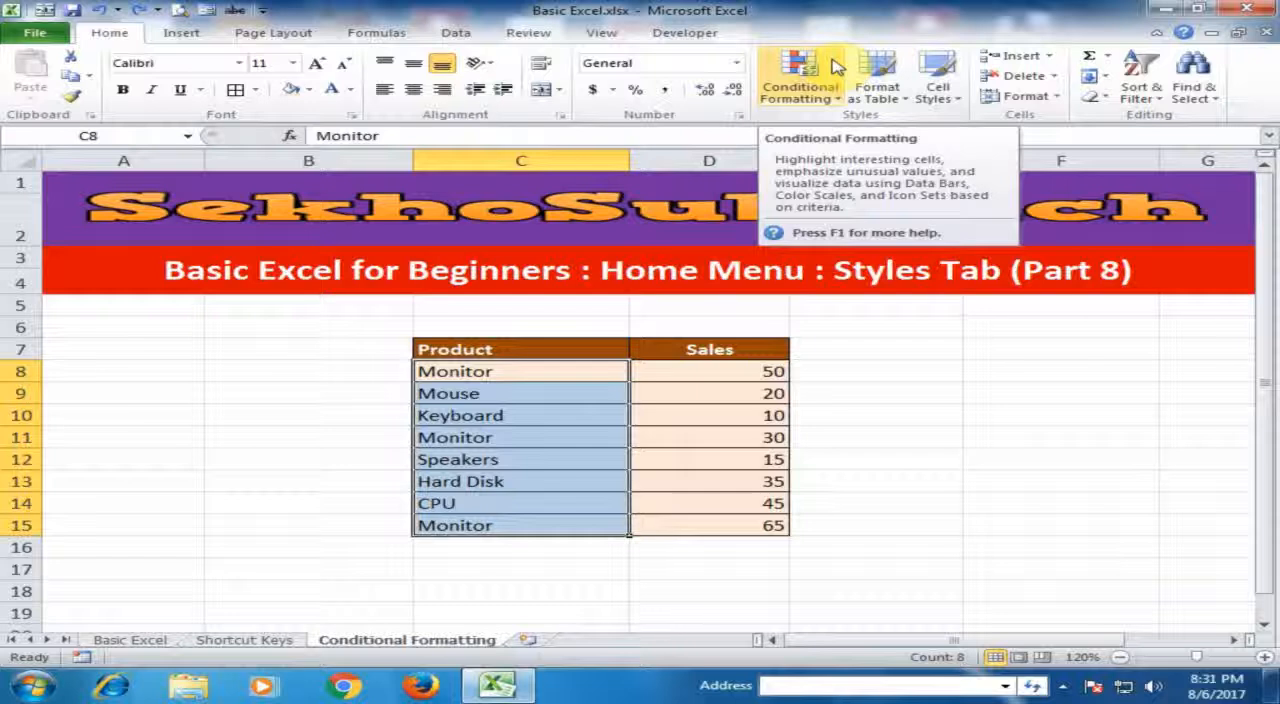
- Try highlighting the top 5 sales values in D8:D15 with Light Red Fill with Dark Red Text, and undo the rule
click(677, 412)
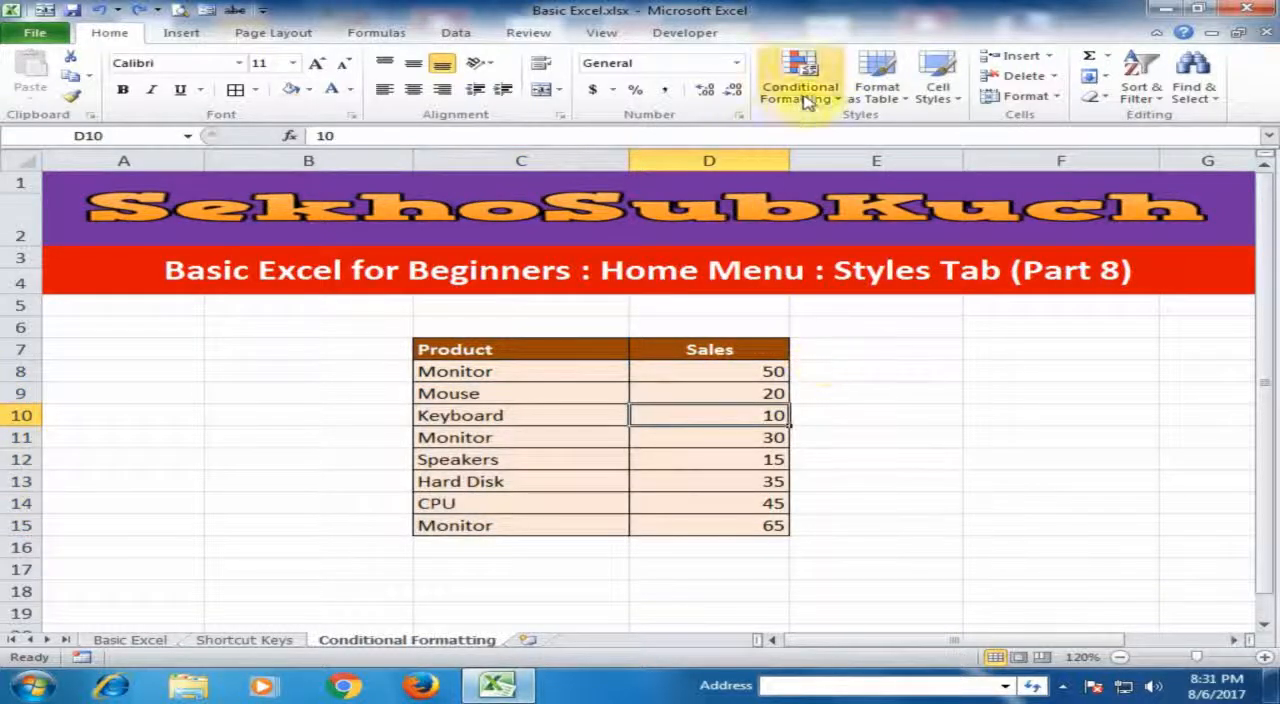
drag(726, 374, 711, 517)
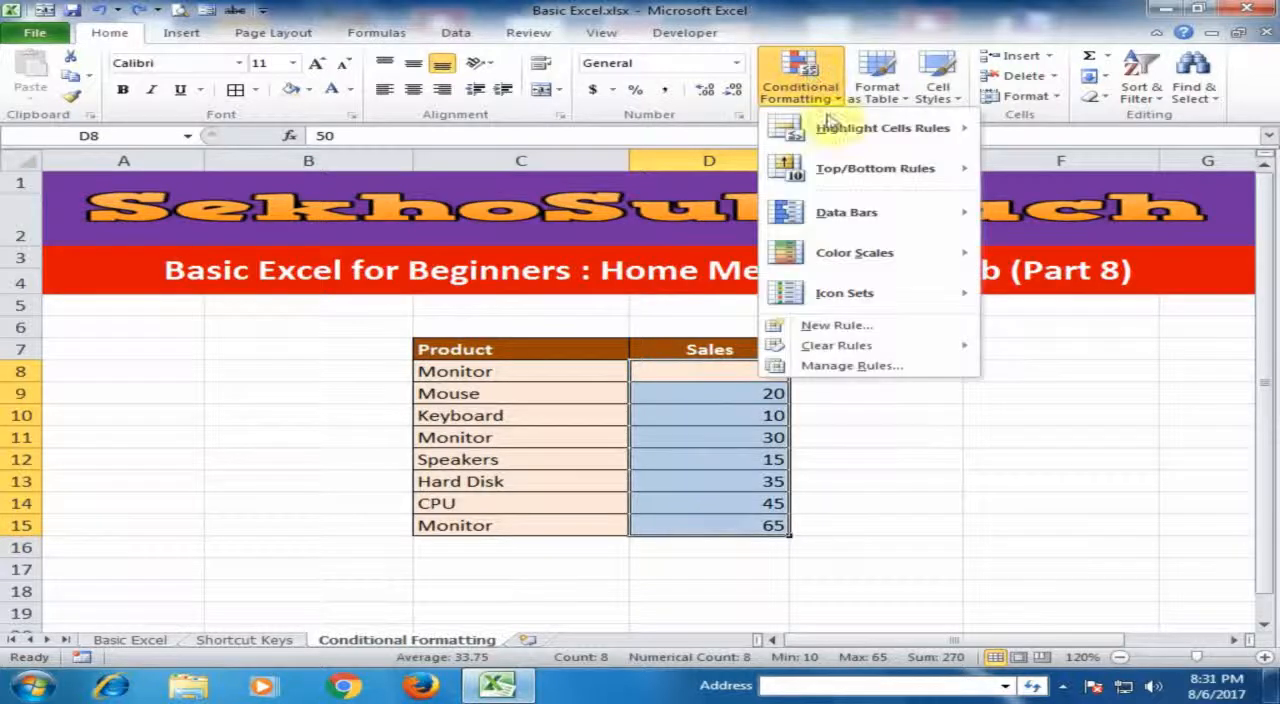
mouse_move(878, 172)
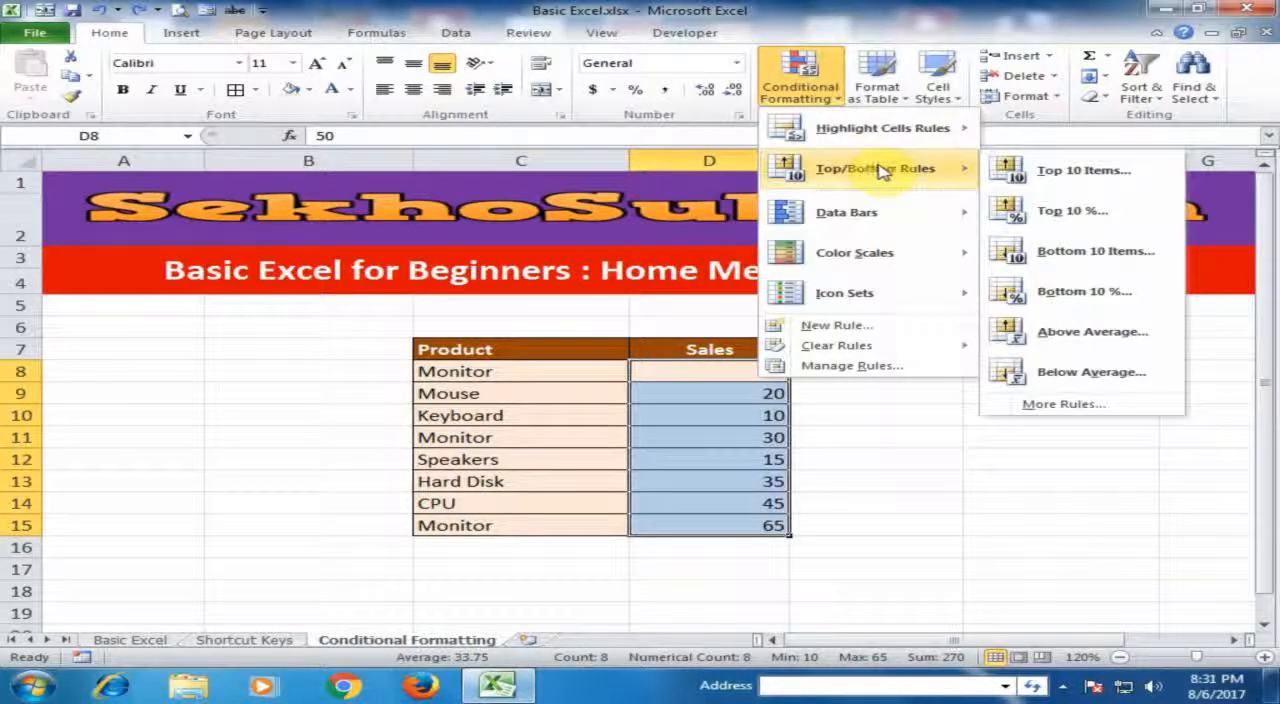
click(1093, 173)
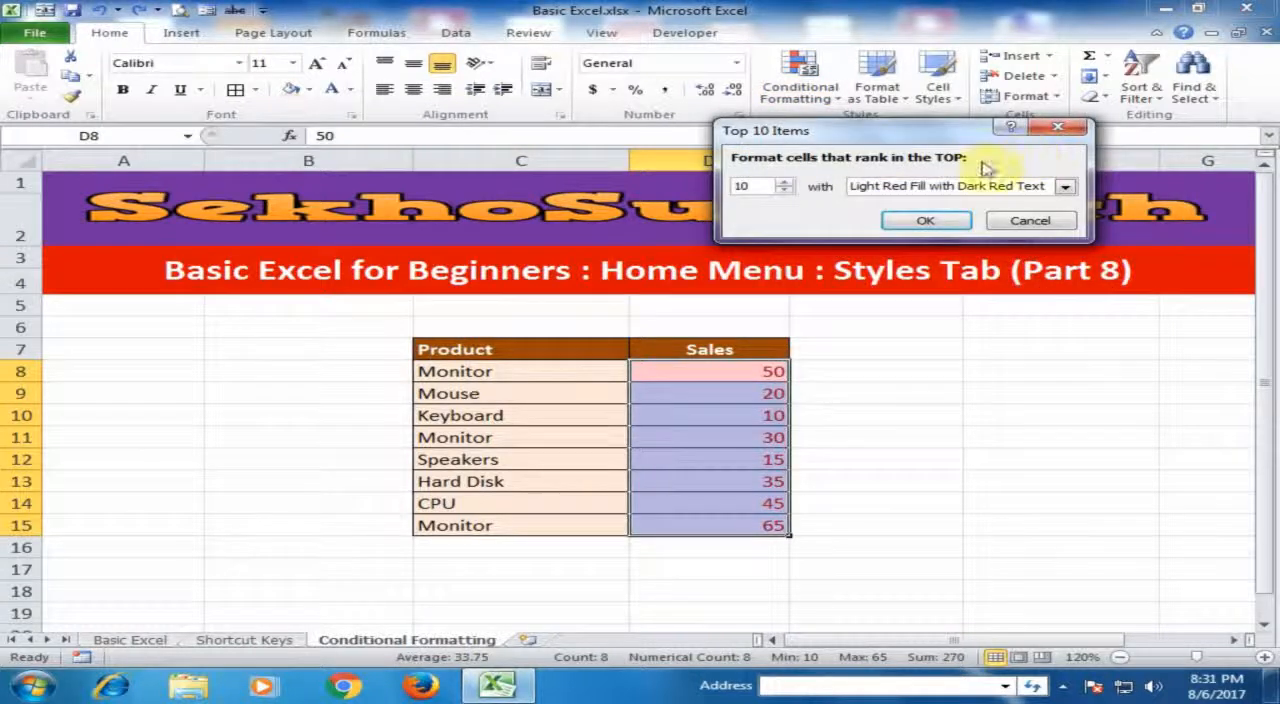
drag(757, 185, 688, 165)
text(5)
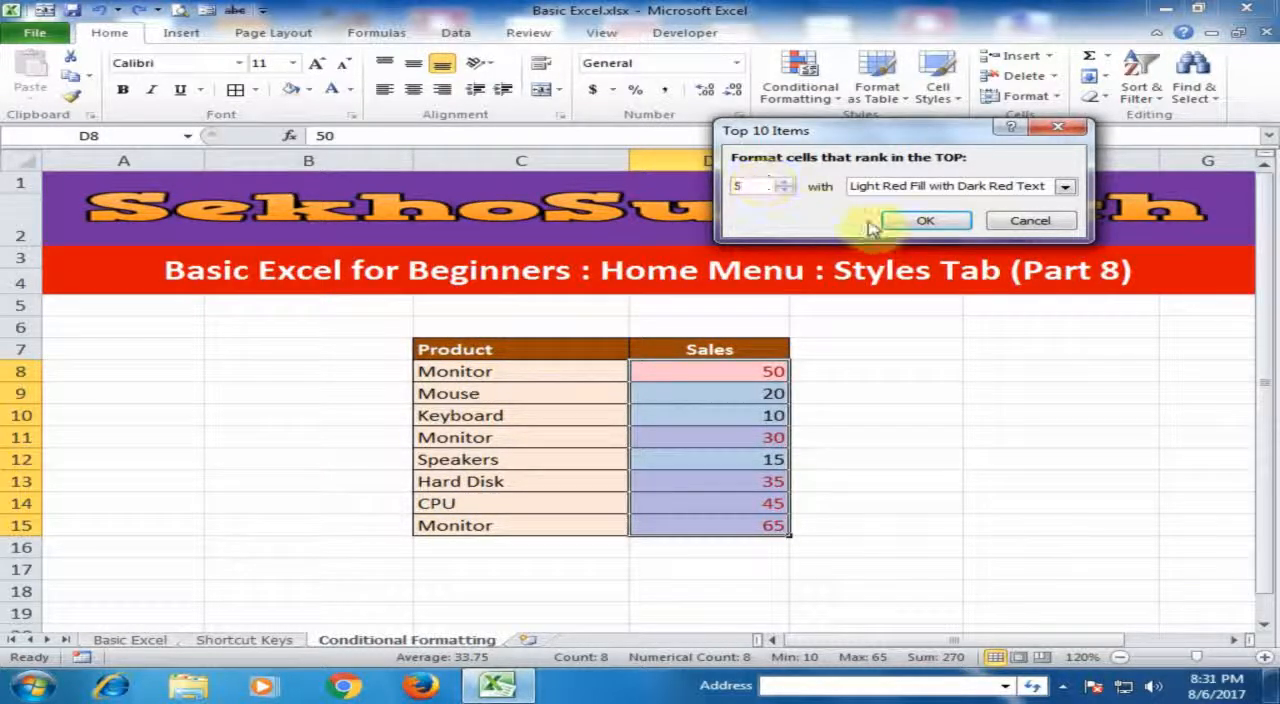
click(925, 222)
click(893, 398)
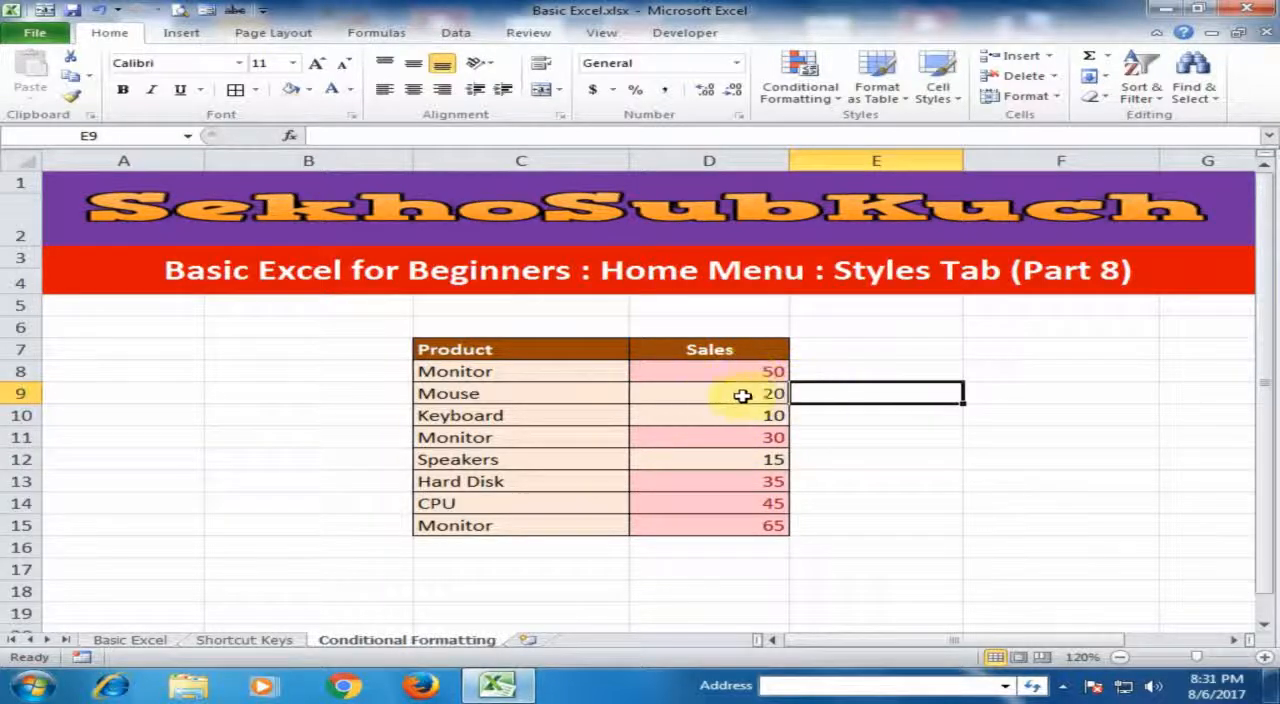
- Try highlighting the top 2 sales values in D8:D15 with Light Red Fill with Dark Red Text, and undo the rule
drag(714, 368, 713, 525)
click(800, 82)
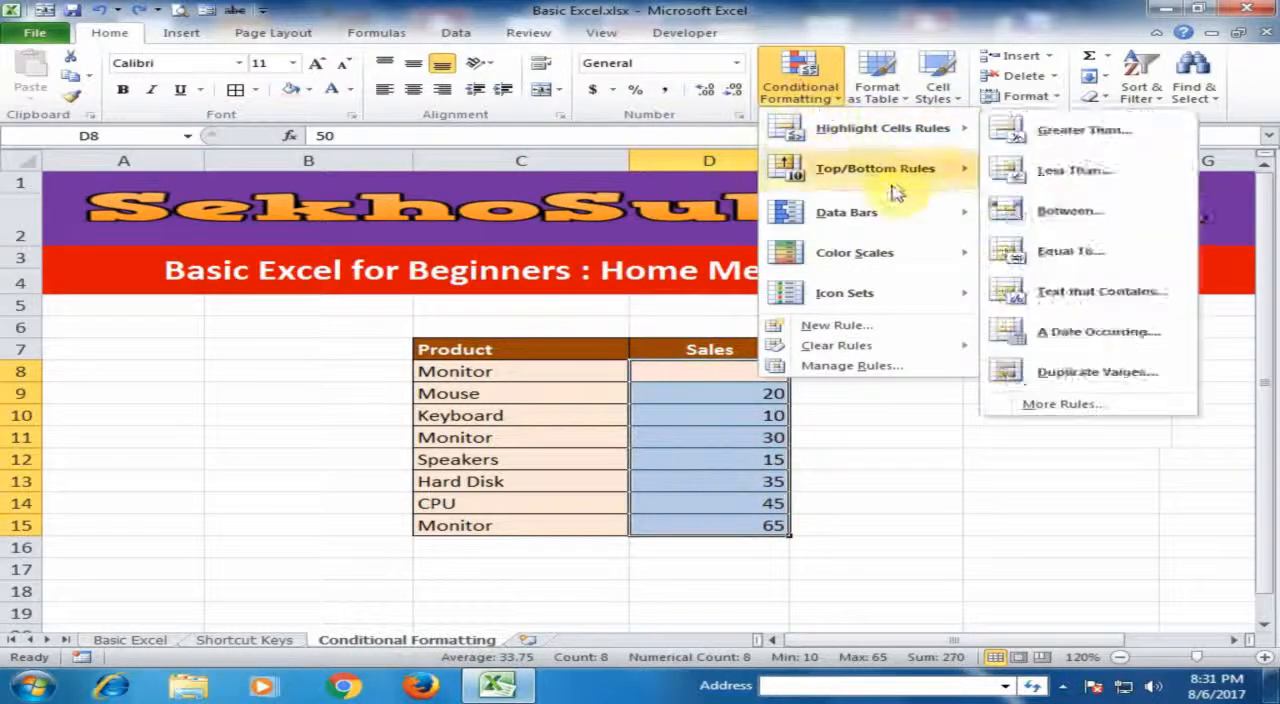
mouse_move(895, 190)
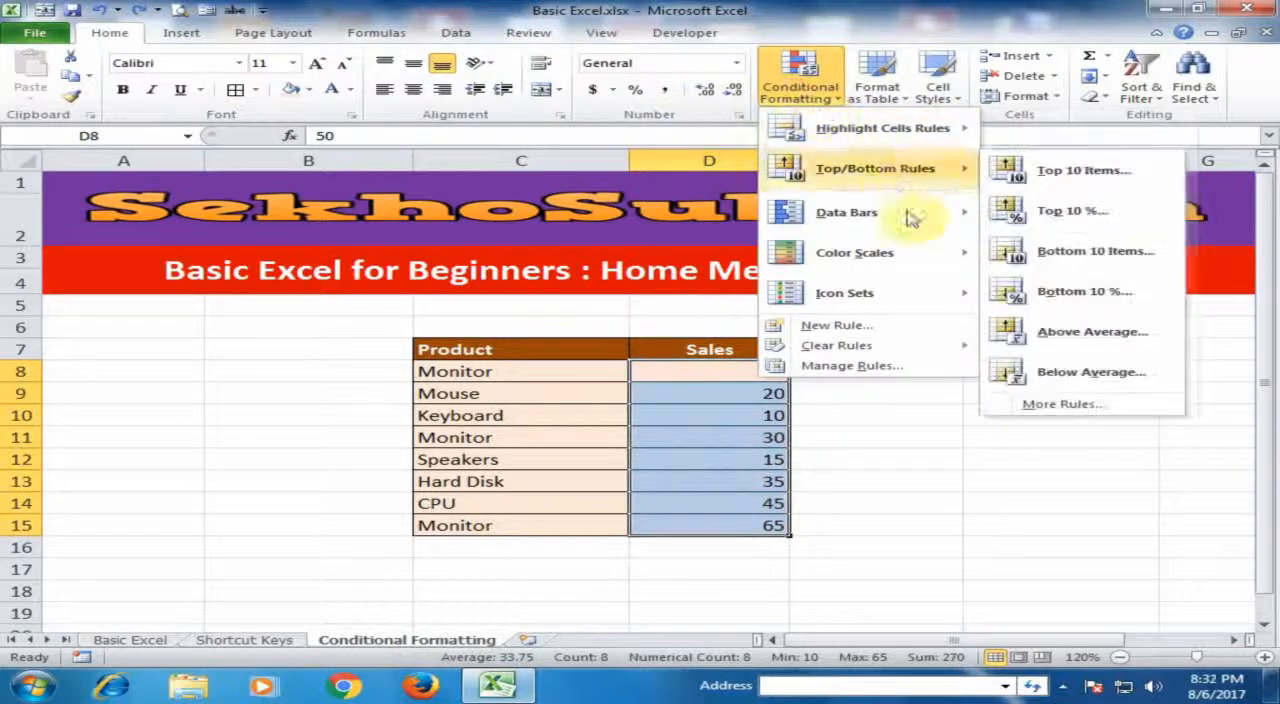
click(1060, 170)
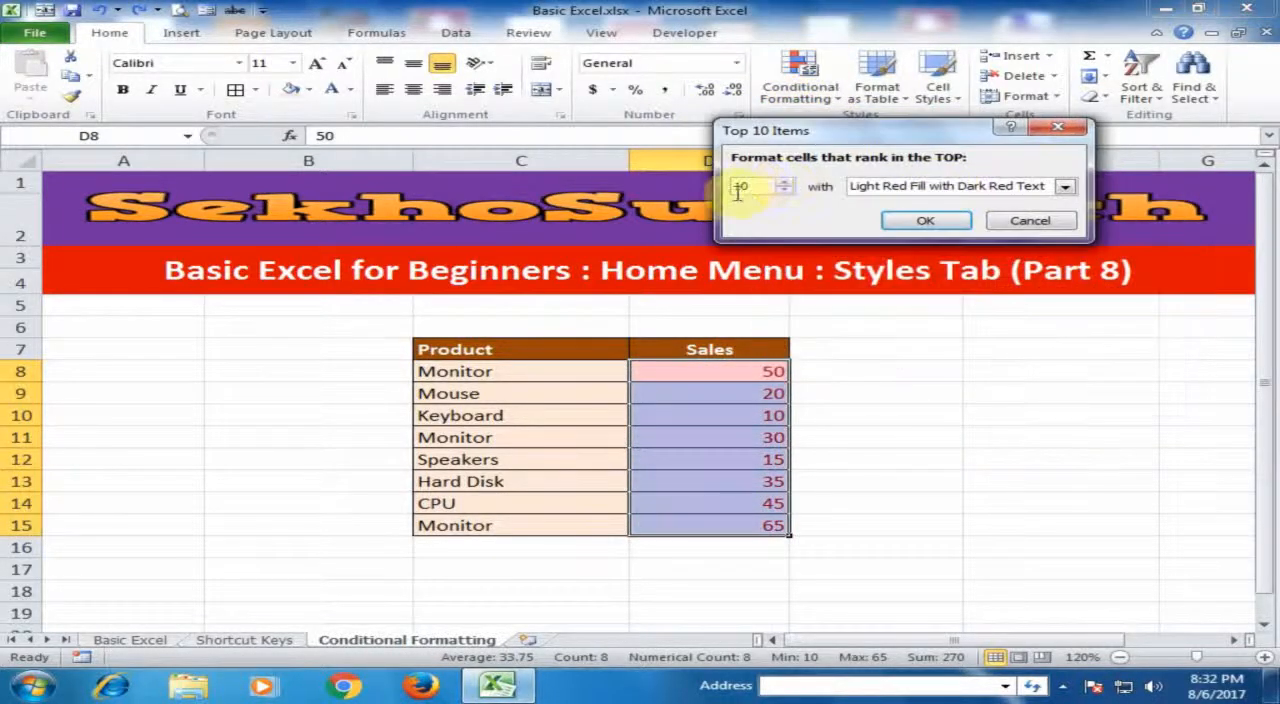
drag(760, 187, 700, 191)
text(2)
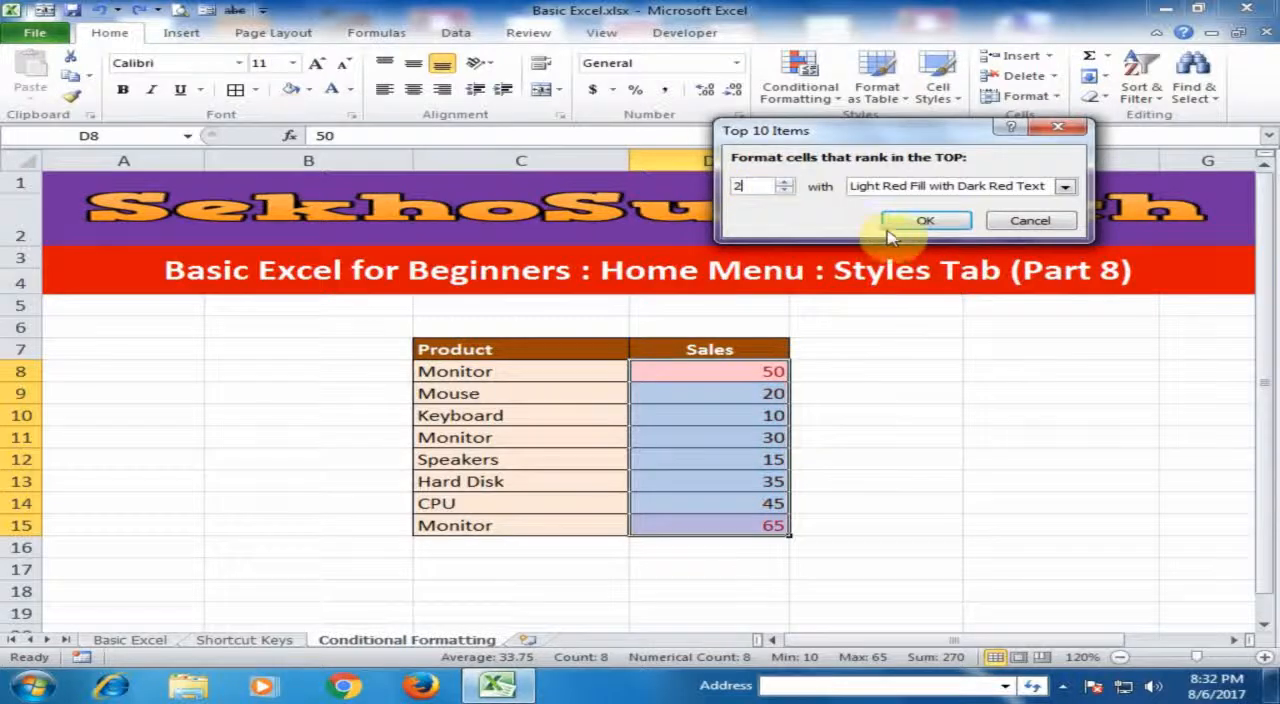
click(925, 221)
click(860, 390)
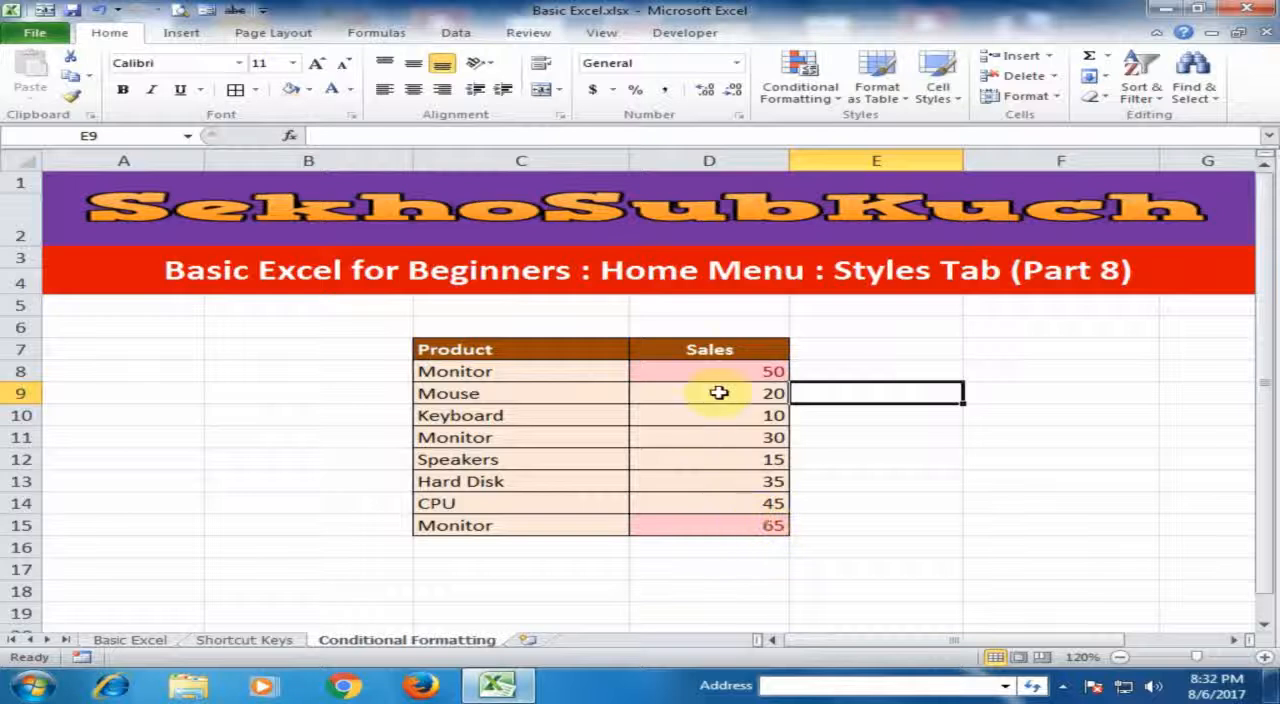
- Apply green gradient-fill data bars to the sales values in D8:D15 and compare the bars of the largest values
drag(709, 371, 709, 525)
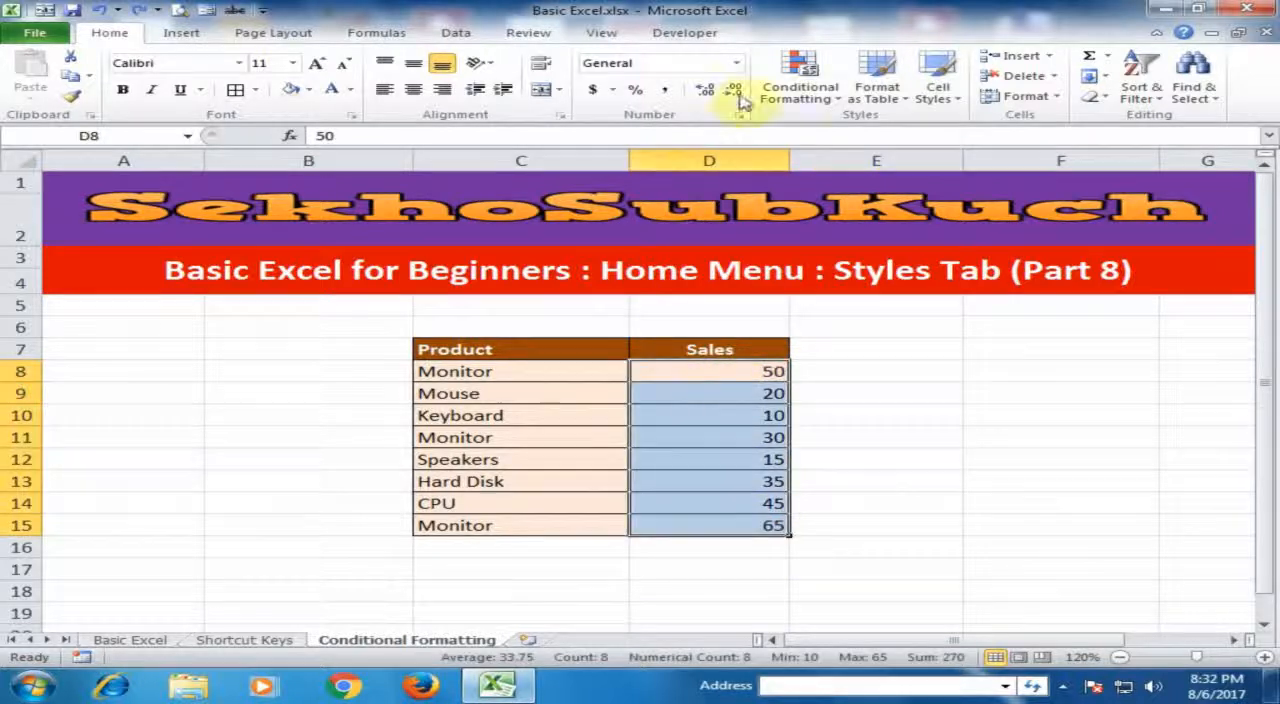
click(828, 104)
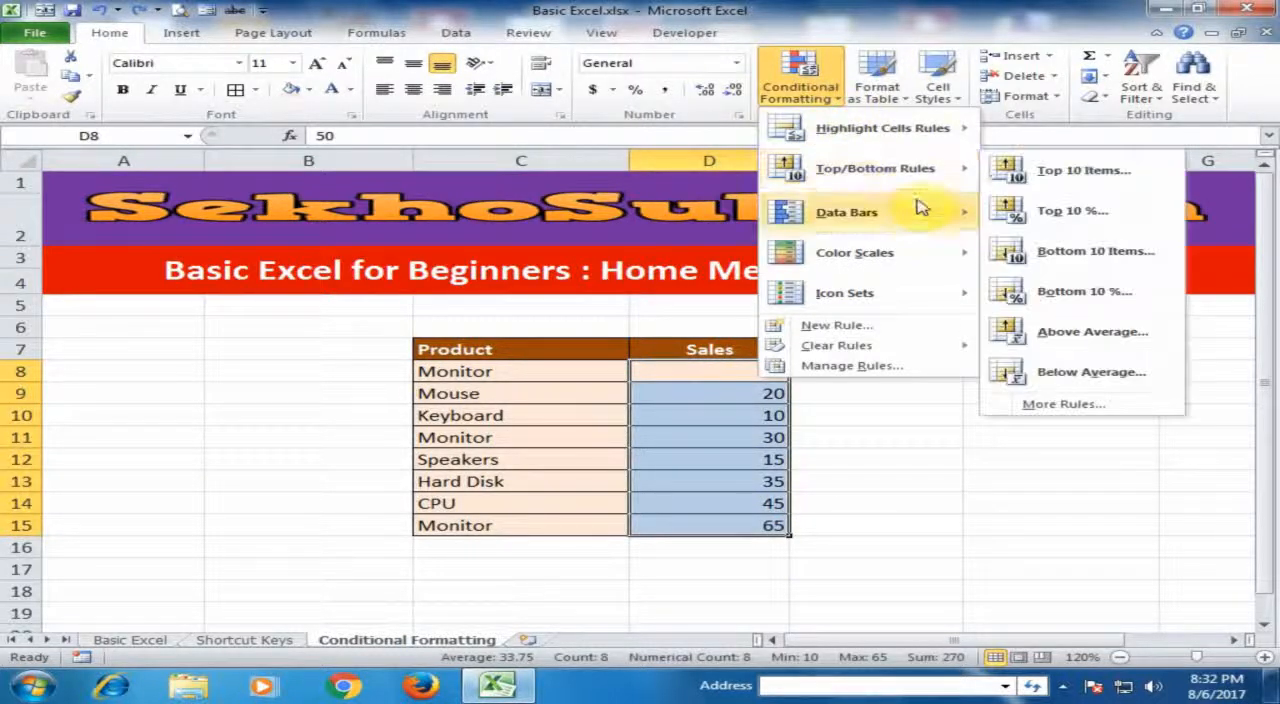
mouse_move(921, 172)
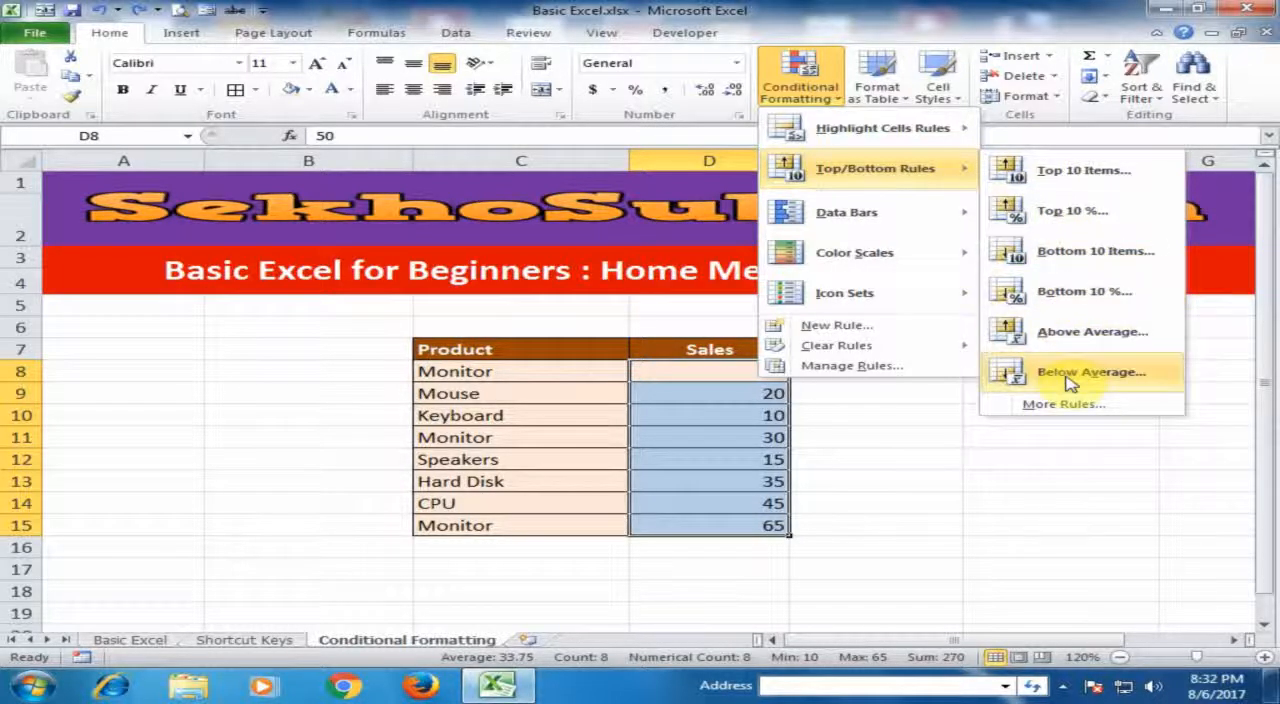
mouse_move(926, 212)
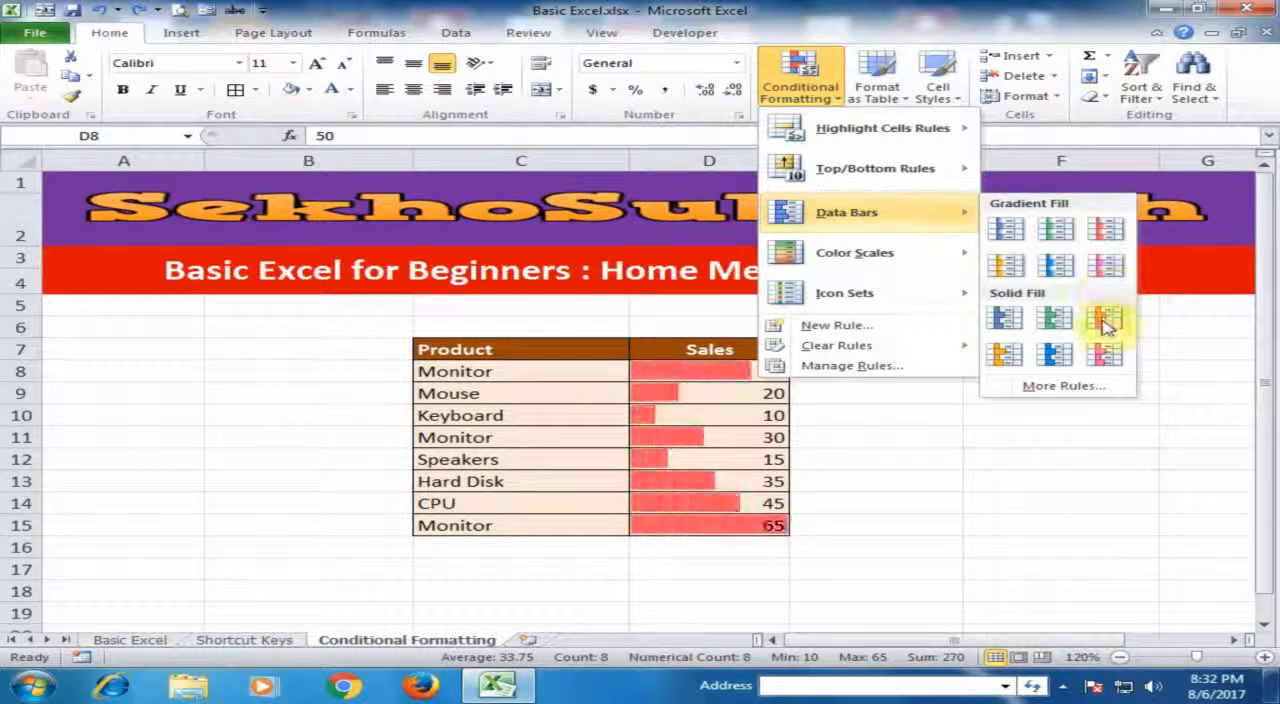
click(1057, 233)
click(841, 432)
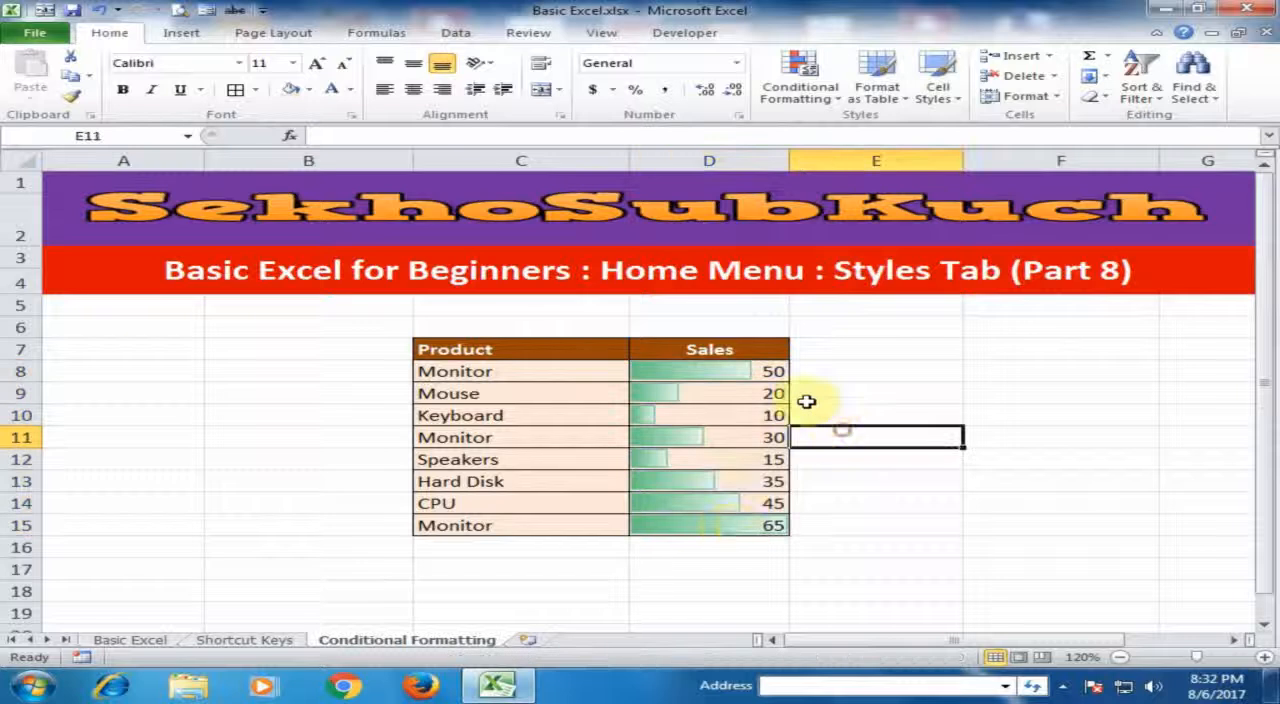
click(764, 525)
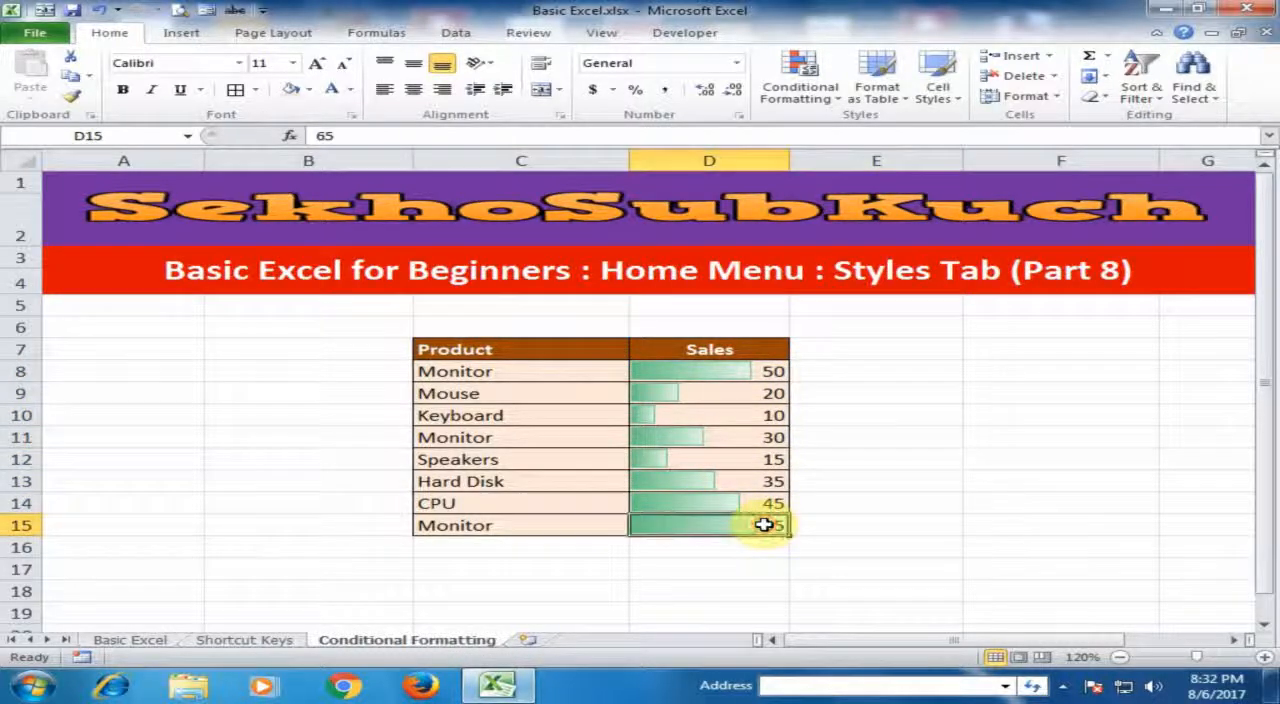
click(758, 370)
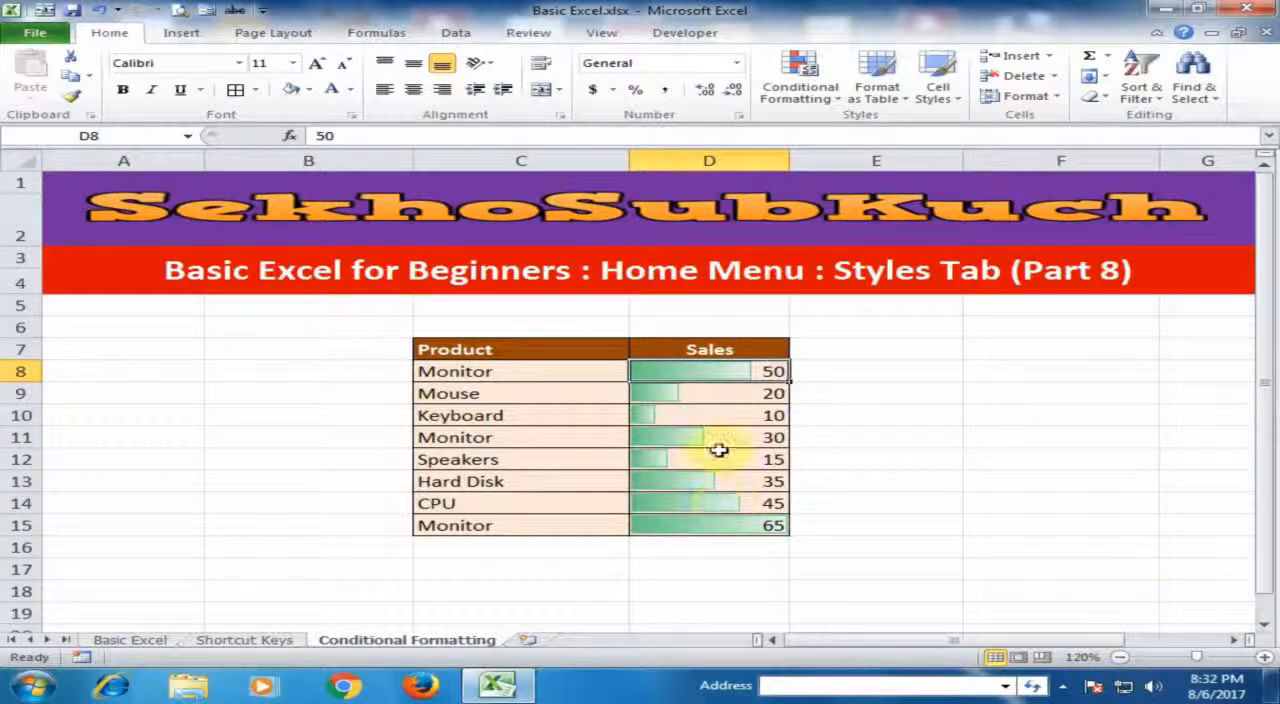
- Undo the green data bars on the sales values in D8:D15
drag(720, 371, 717, 527)
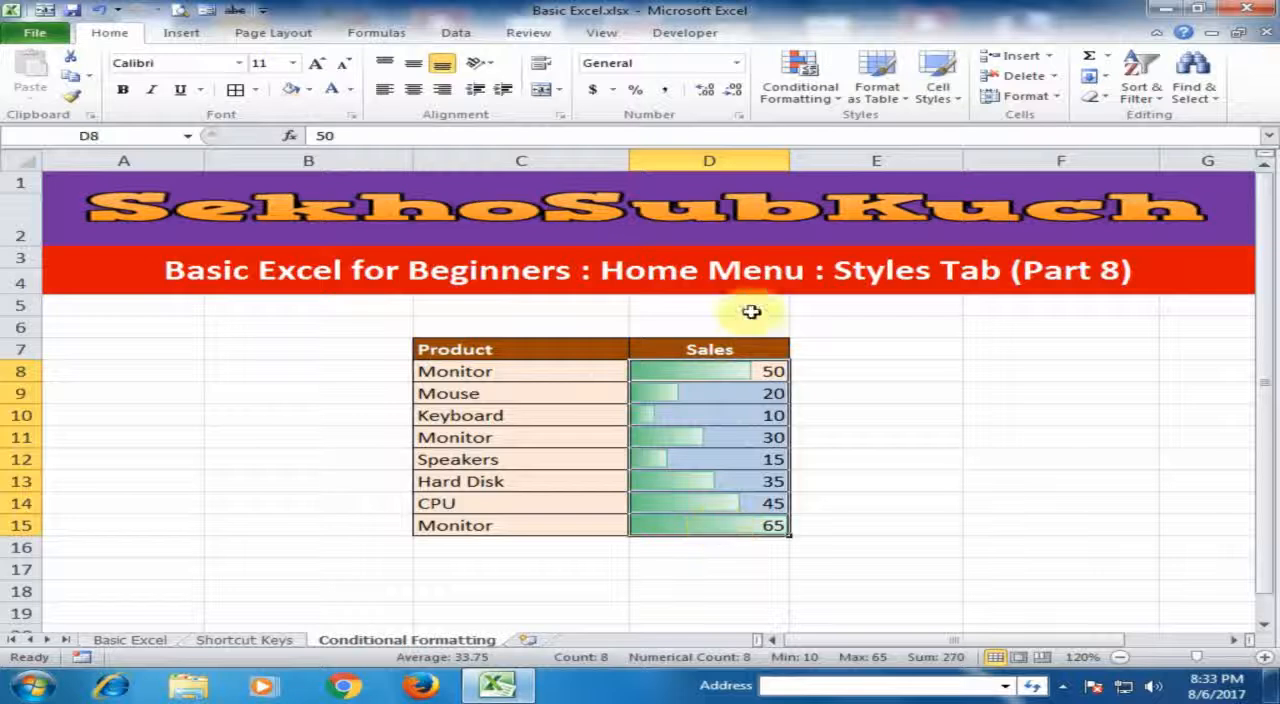
click(822, 102)
mouse_move(853, 190)
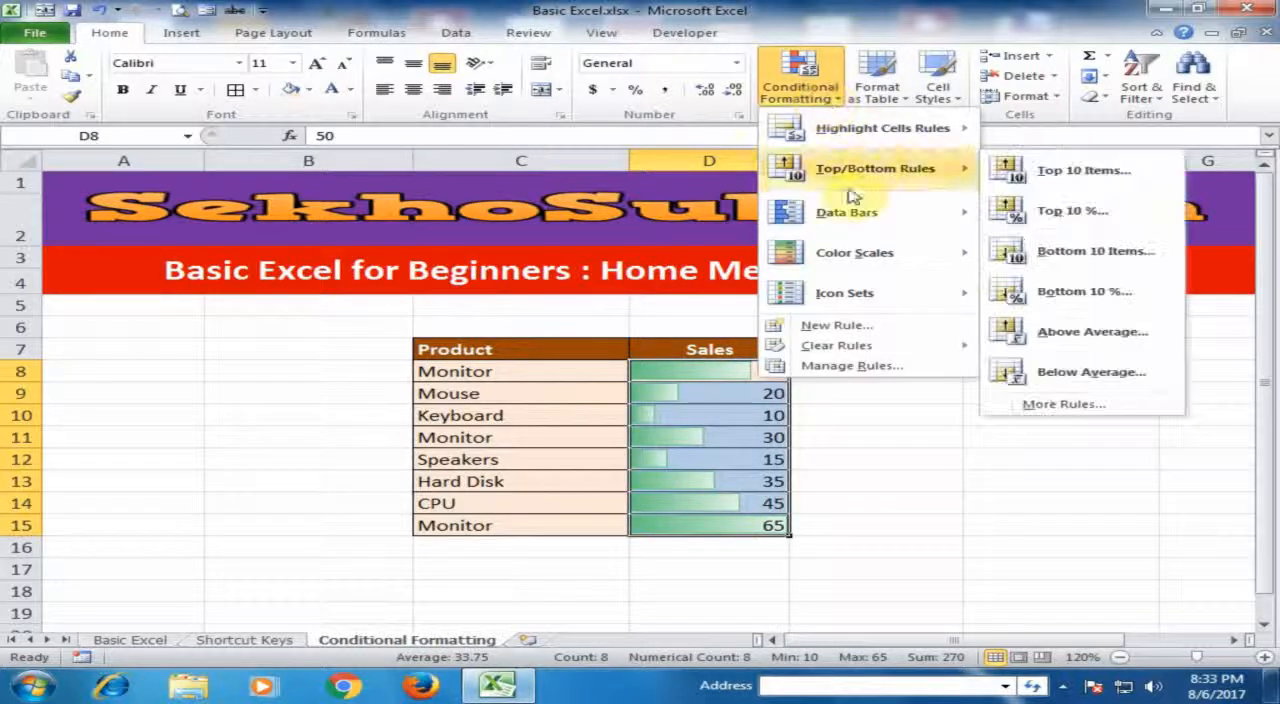
click(863, 428)
key(ctrl+z)
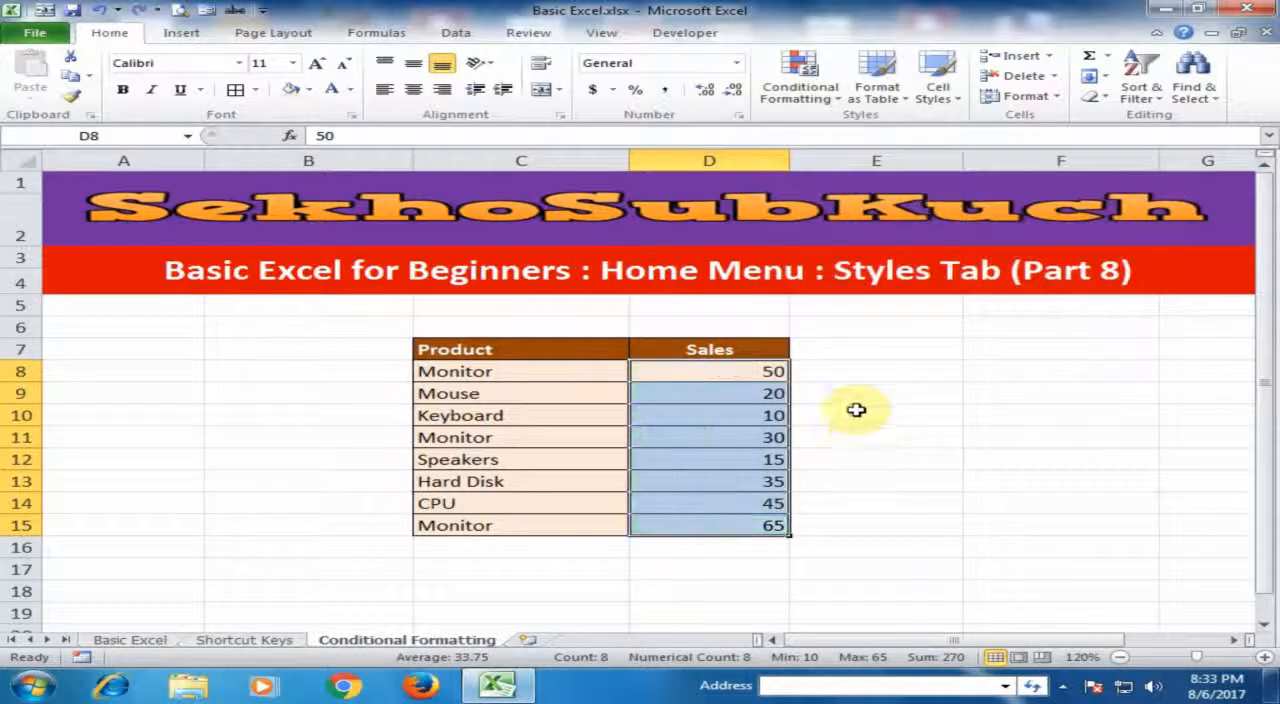
- Try a custom 2-Color Scale on D8:D15, orange for the lowest value and light yellow for the highest, and undo it
click(808, 104)
mouse_move(890, 258)
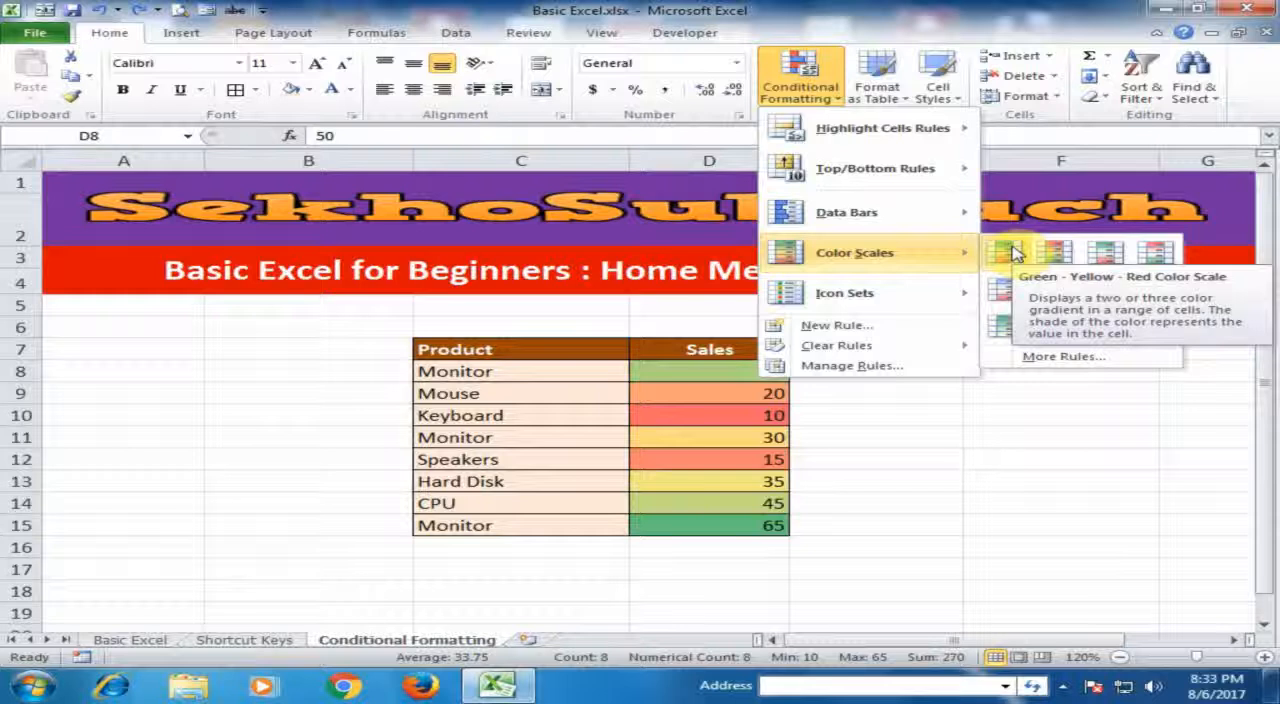
click(1030, 355)
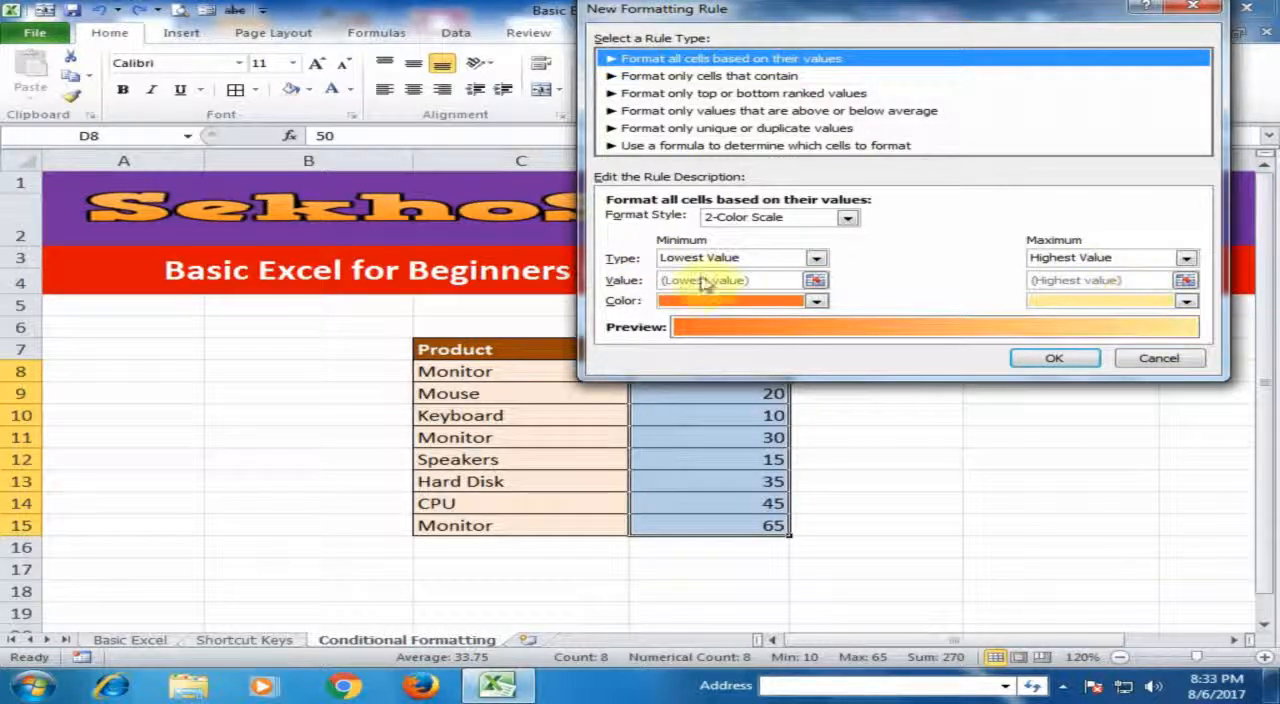
click(1030, 358)
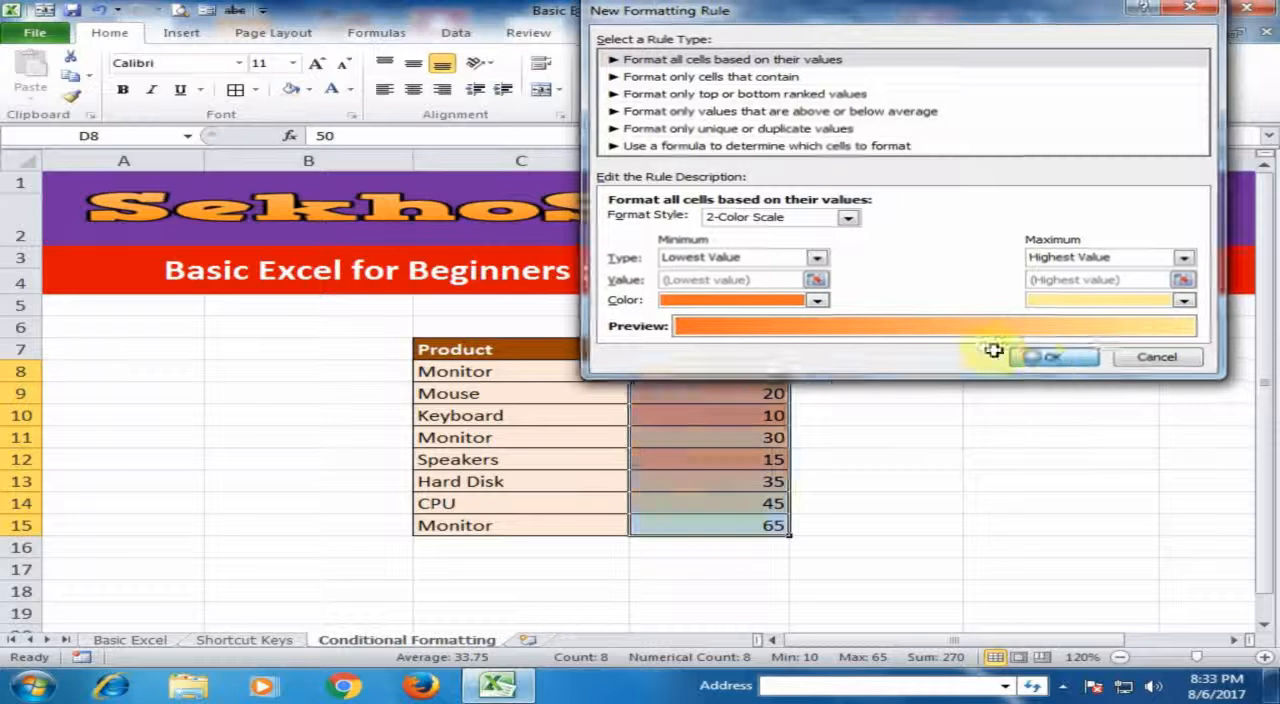
click(860, 397)
- Undo the orange color scale on D8:D15 and review the highest-value color choices of a 2-Color Scale rule without applying it
click(778, 370)
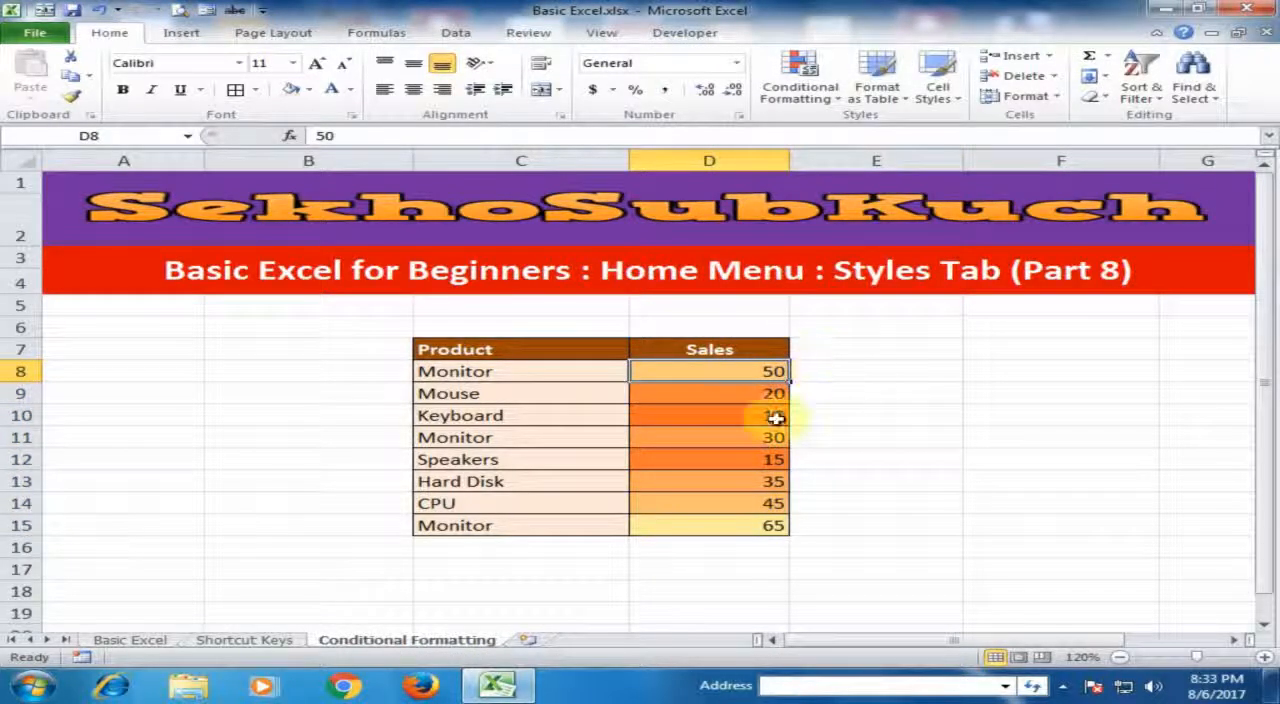
key(ctrl+shift+Down)
click(800, 90)
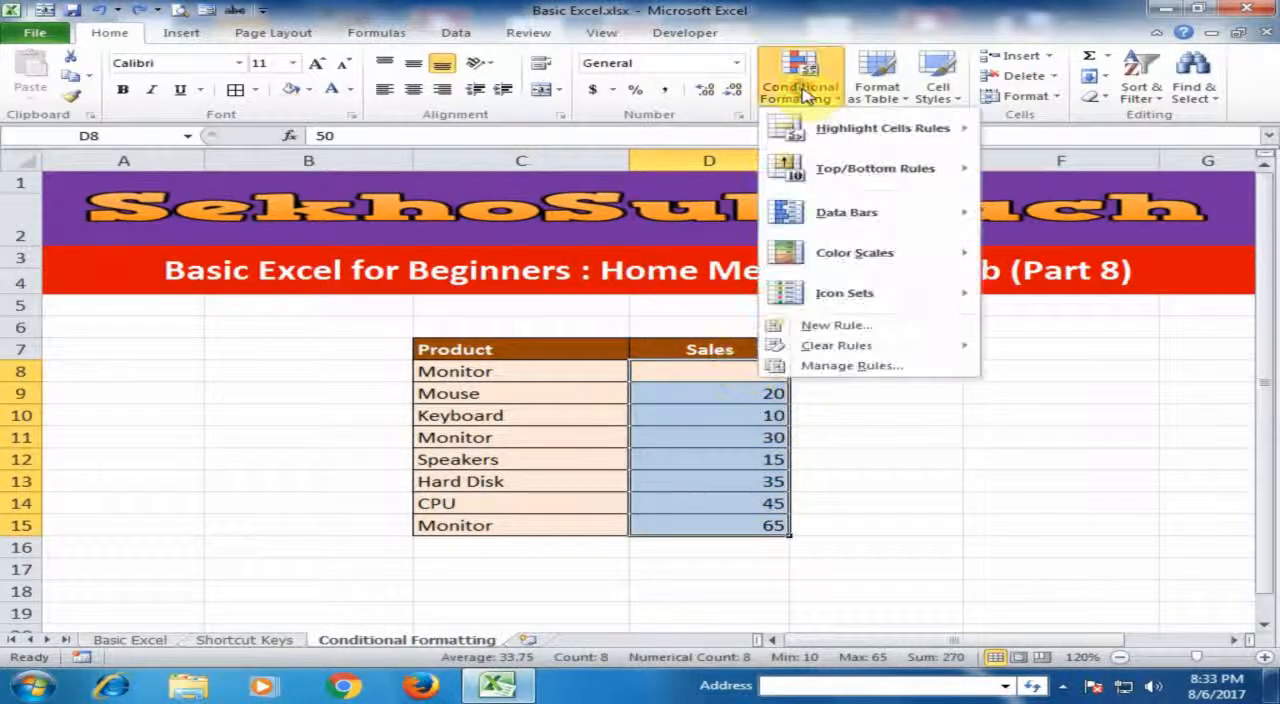
mouse_move(960, 254)
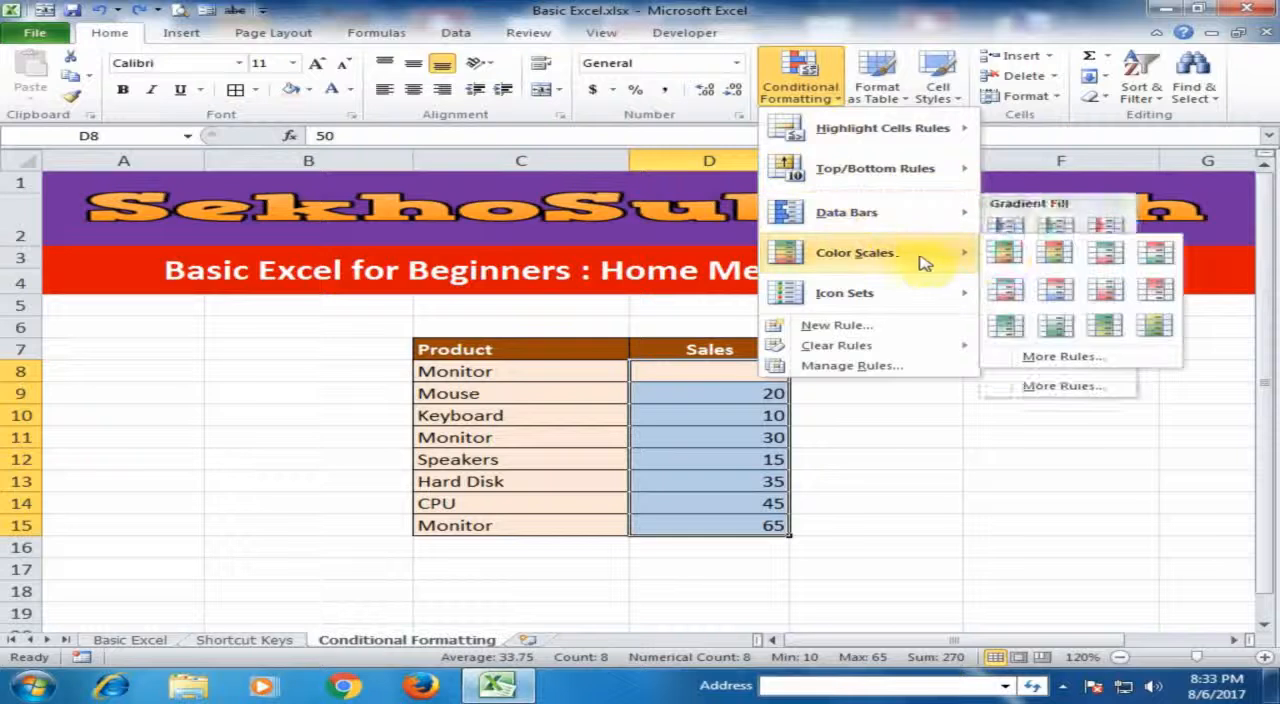
click(1062, 358)
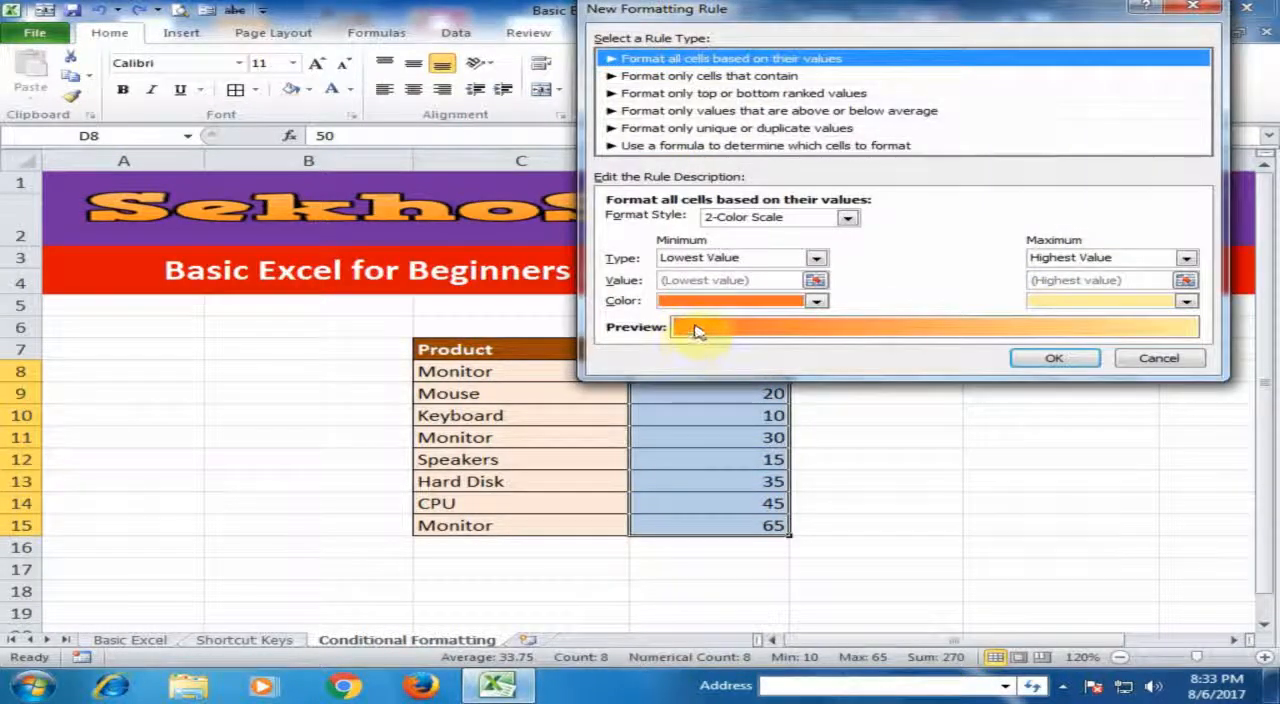
click(1192, 306)
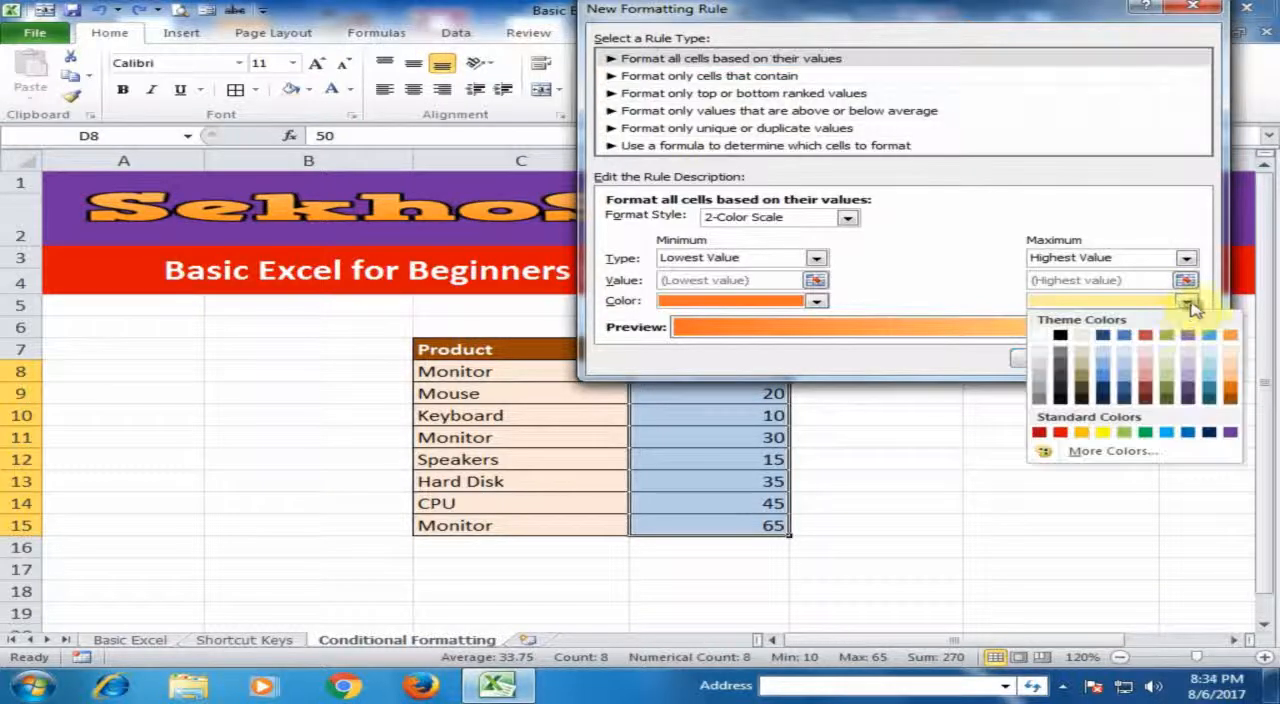
click(943, 290)
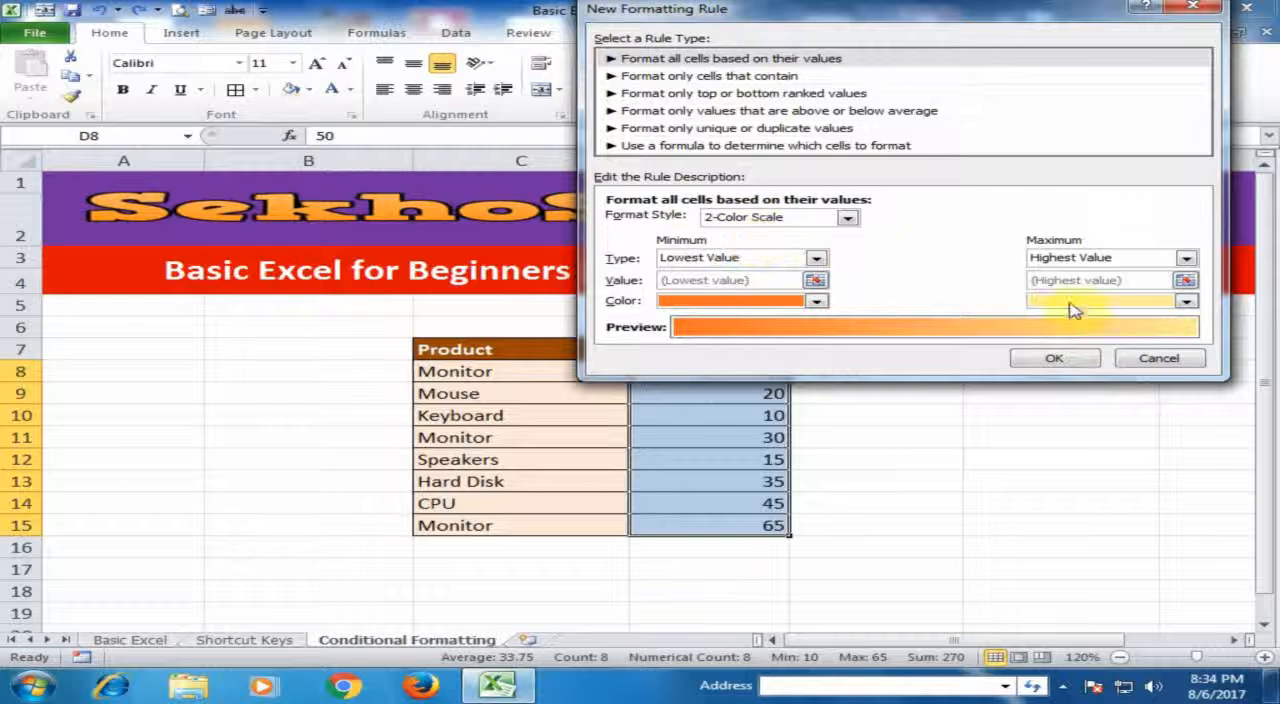
click(1158, 360)
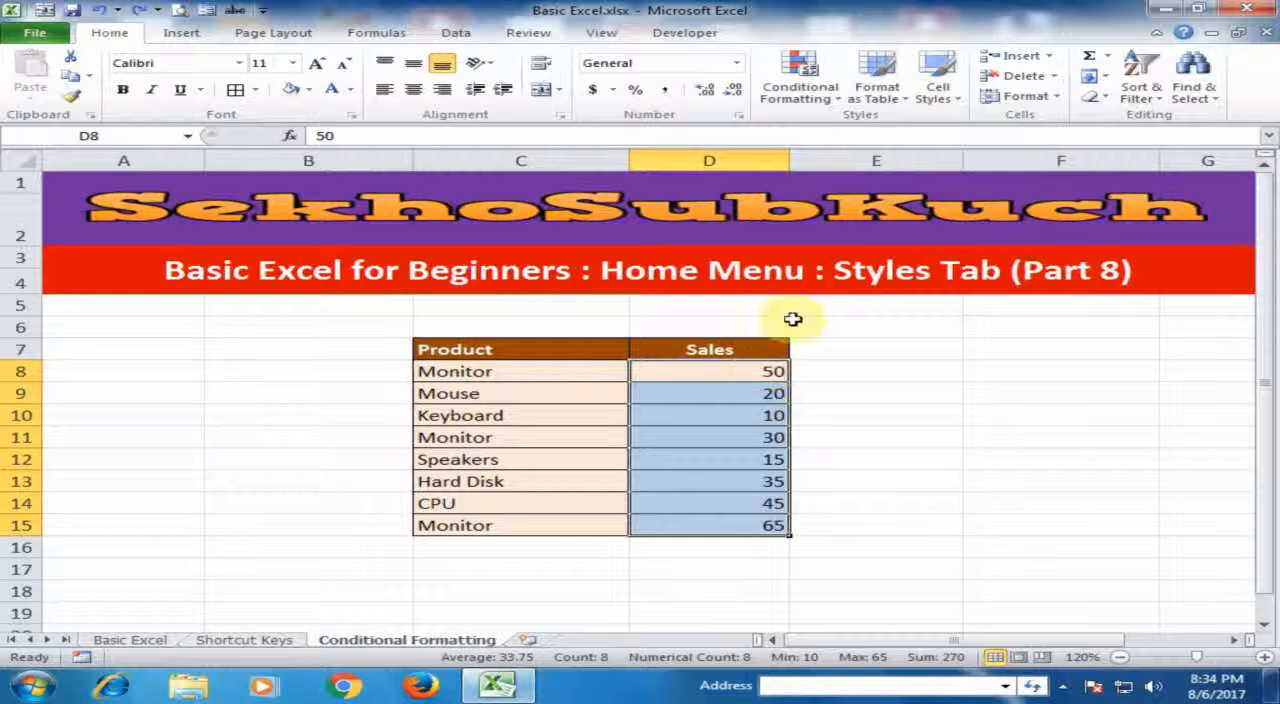
- Apply the rimmed green, yellow and red traffic light icon set to the sales values in D8:D15
click(802, 78)
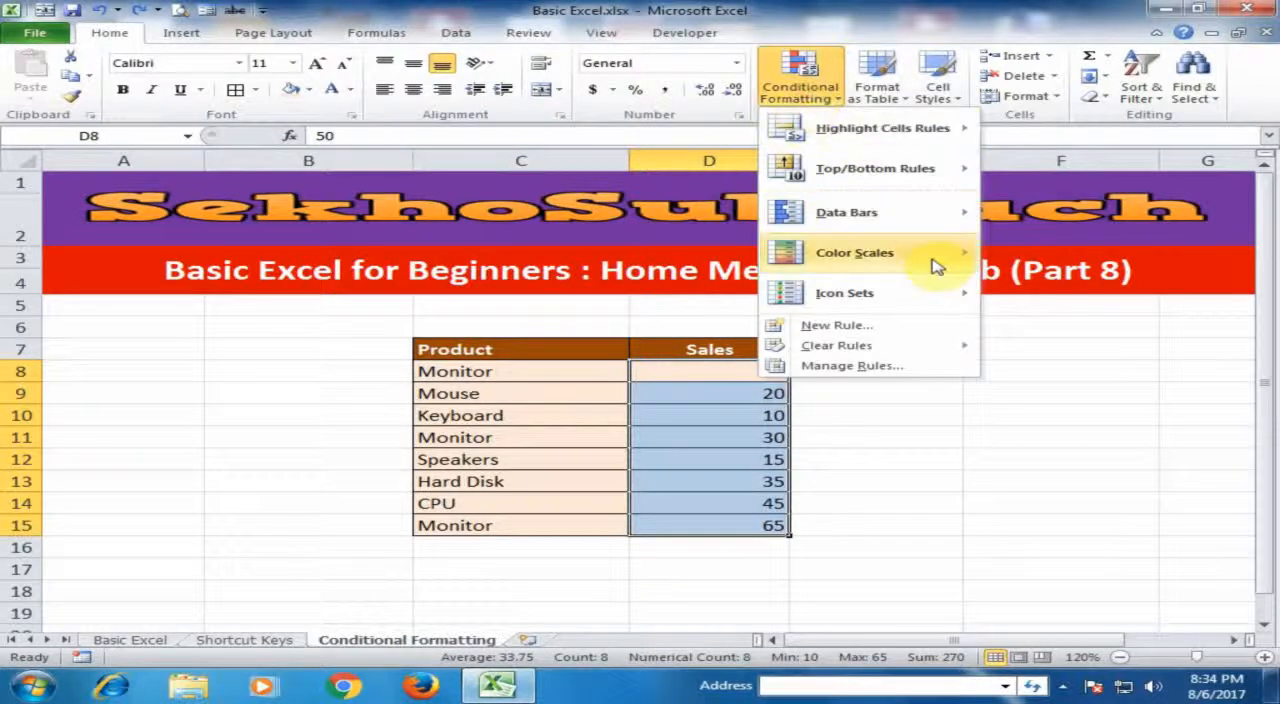
mouse_move(940, 262)
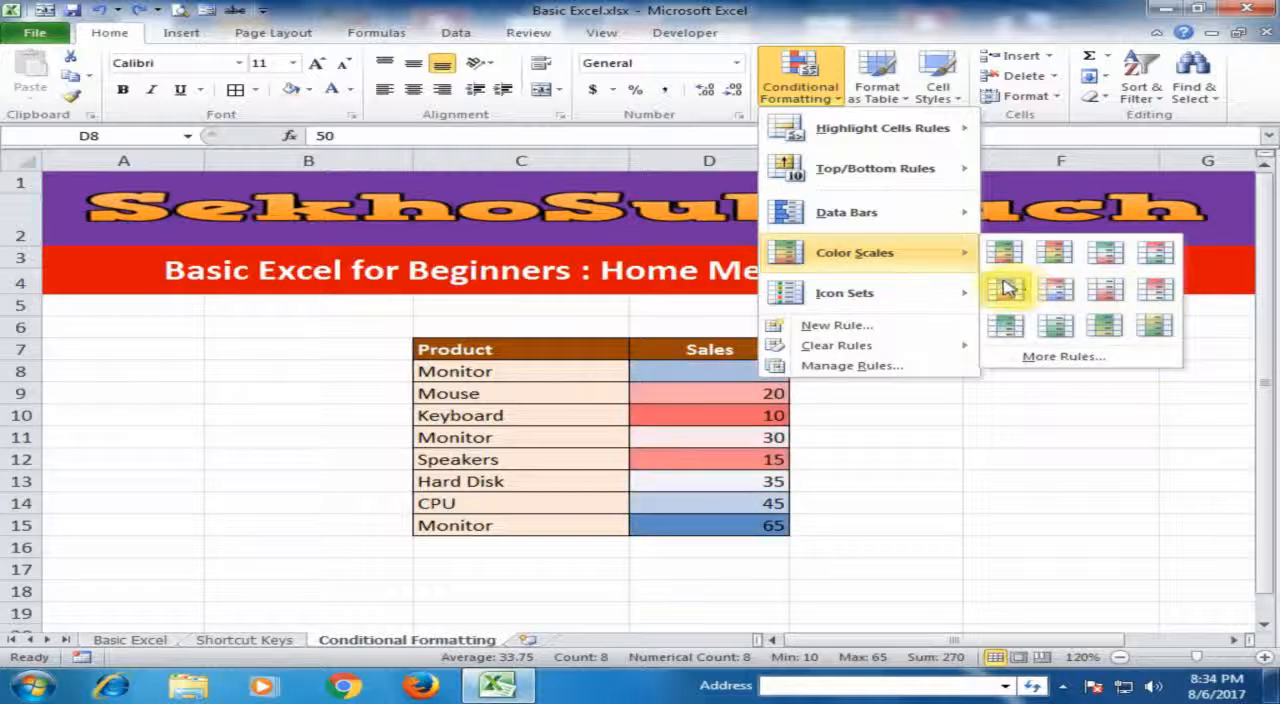
mouse_move(870, 299)
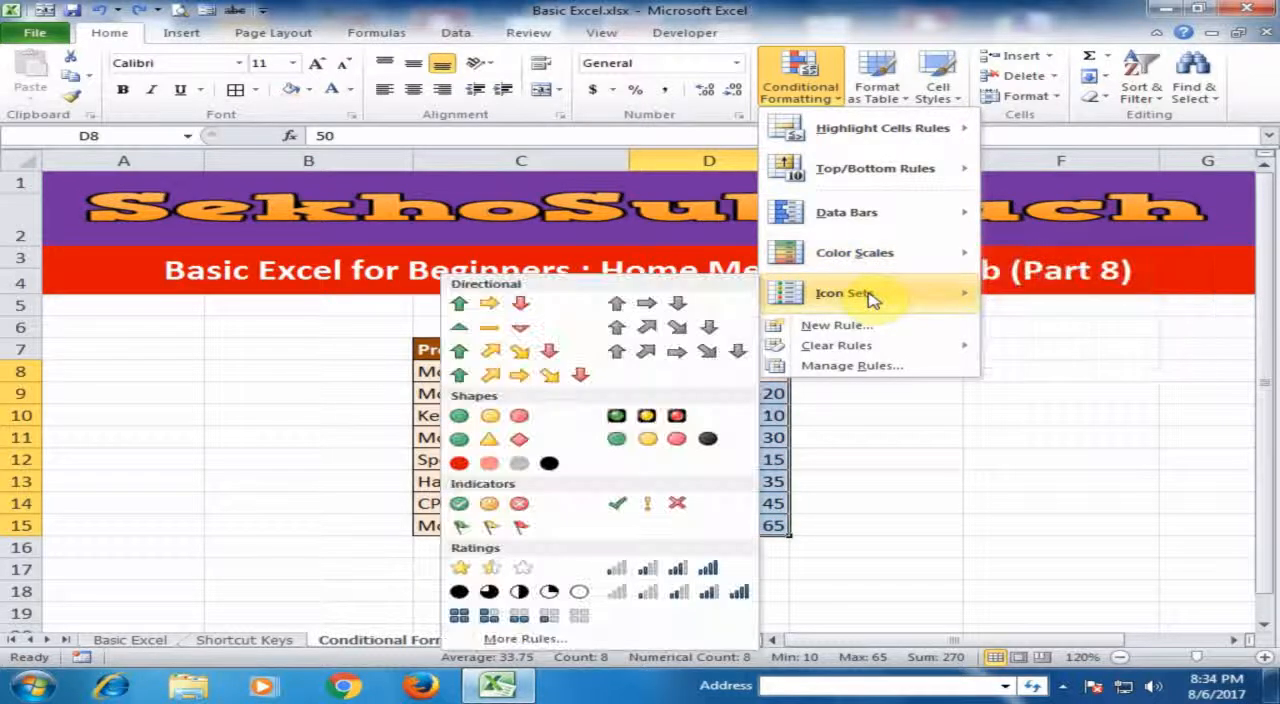
click(659, 418)
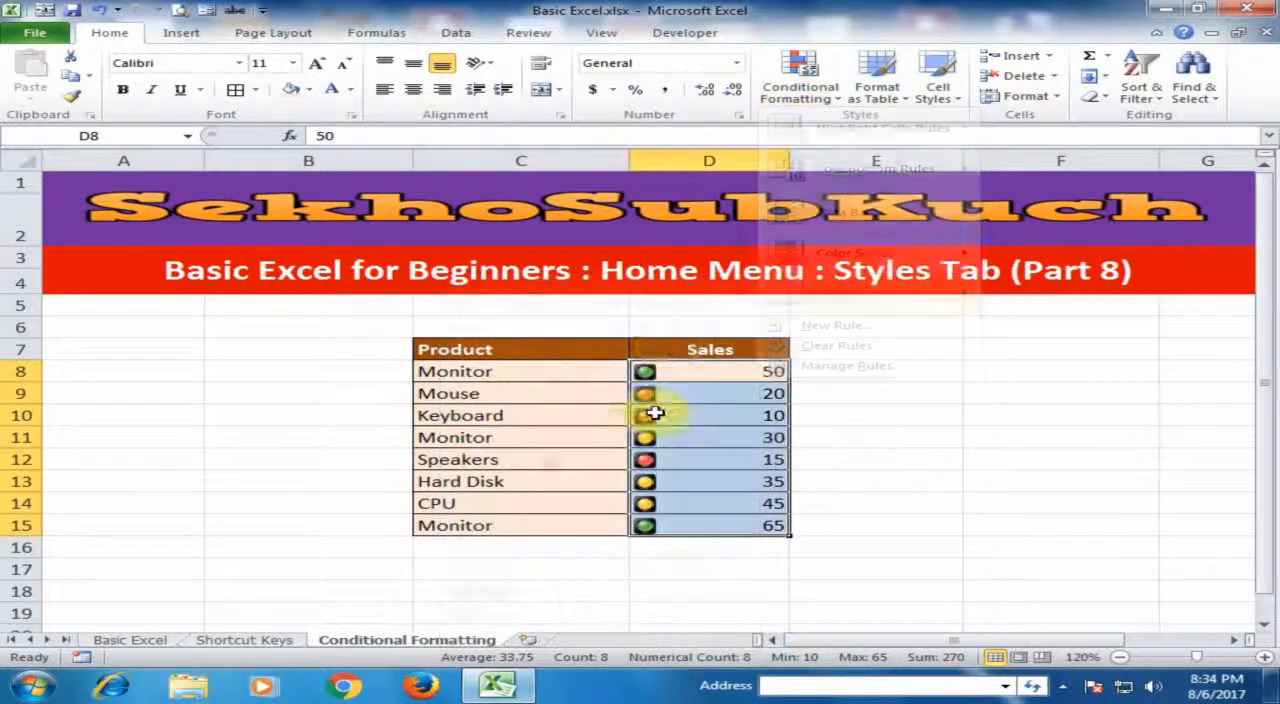
- Compare the traffic light icons assigned to the high, middle and low sales values in D8:D15
click(728, 525)
click(686, 367)
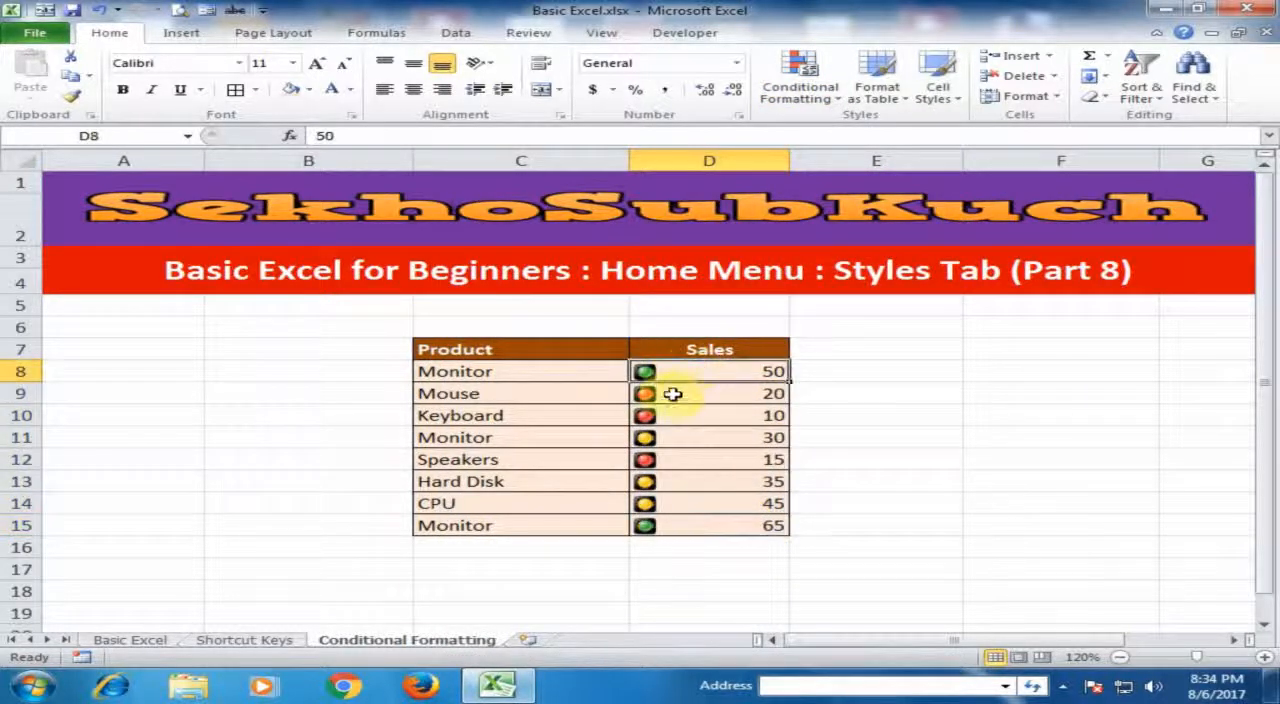
click(660, 437)
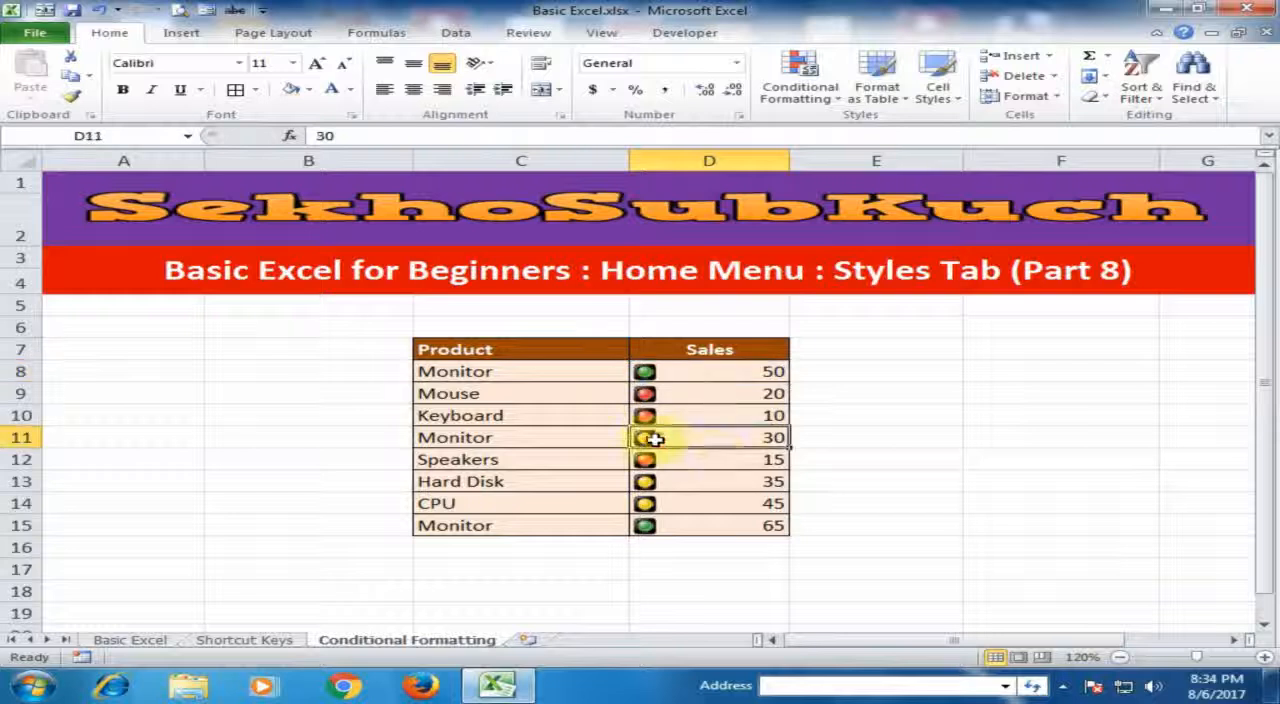
click(680, 504)
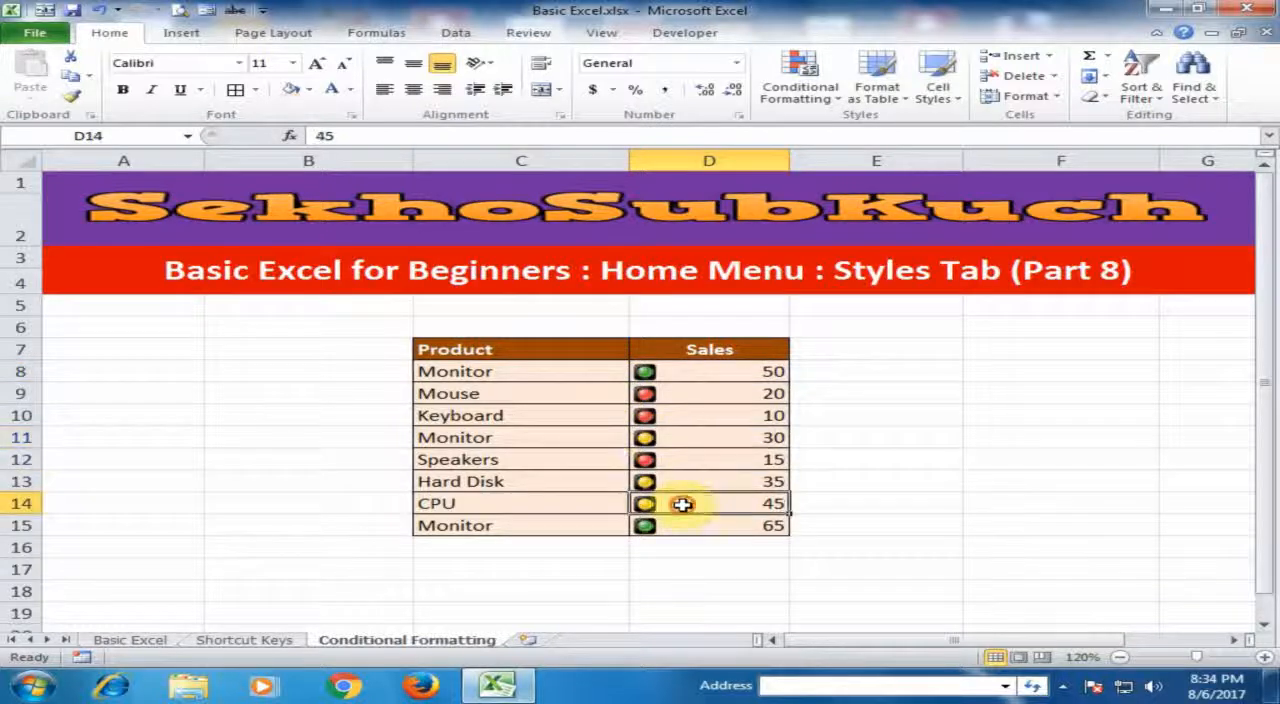
click(652, 458)
click(657, 415)
click(674, 395)
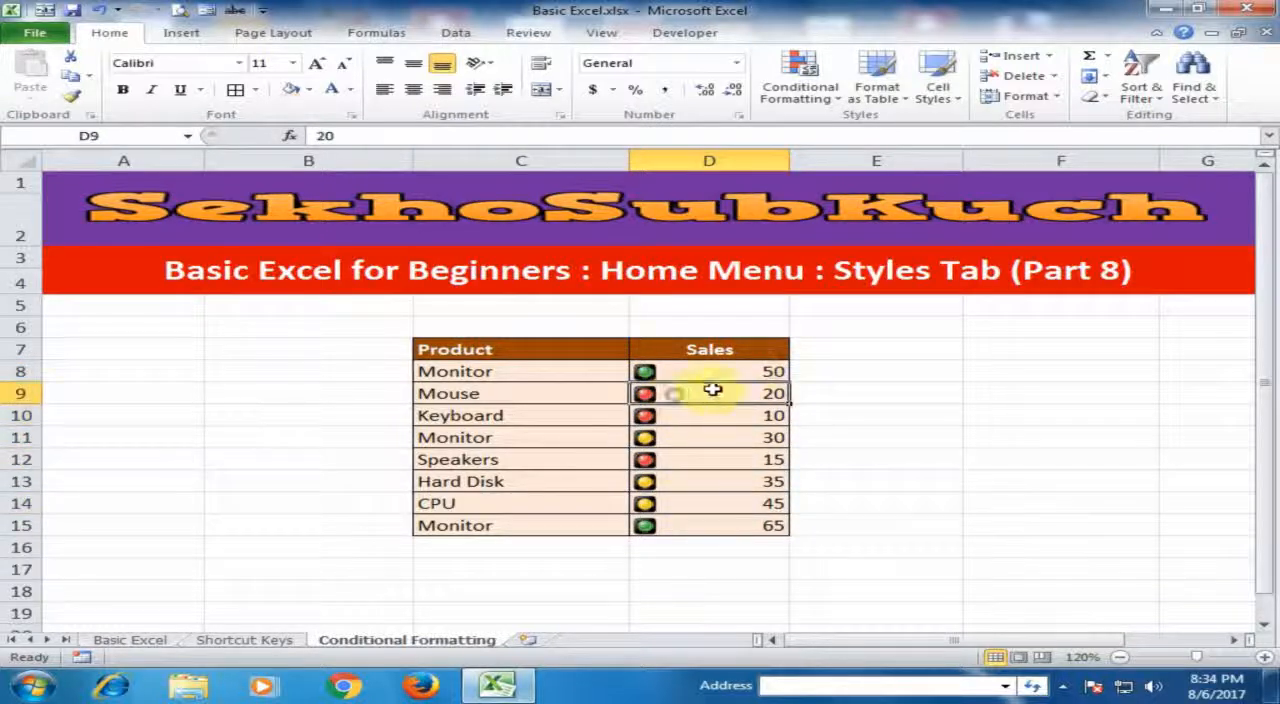
- Try the 4 Ratings signal-bar icon set on D8:D15, and undo the icons on the sales values
drag(740, 371, 723, 525)
click(792, 92)
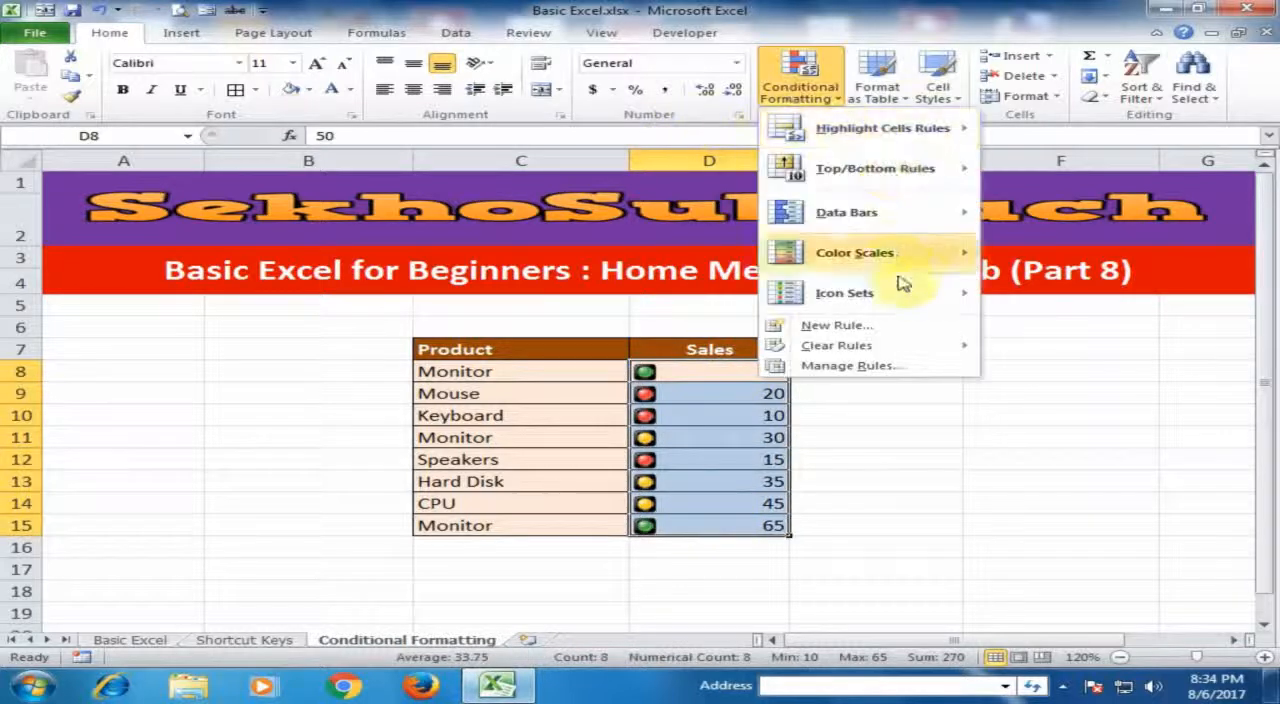
mouse_move(898, 300)
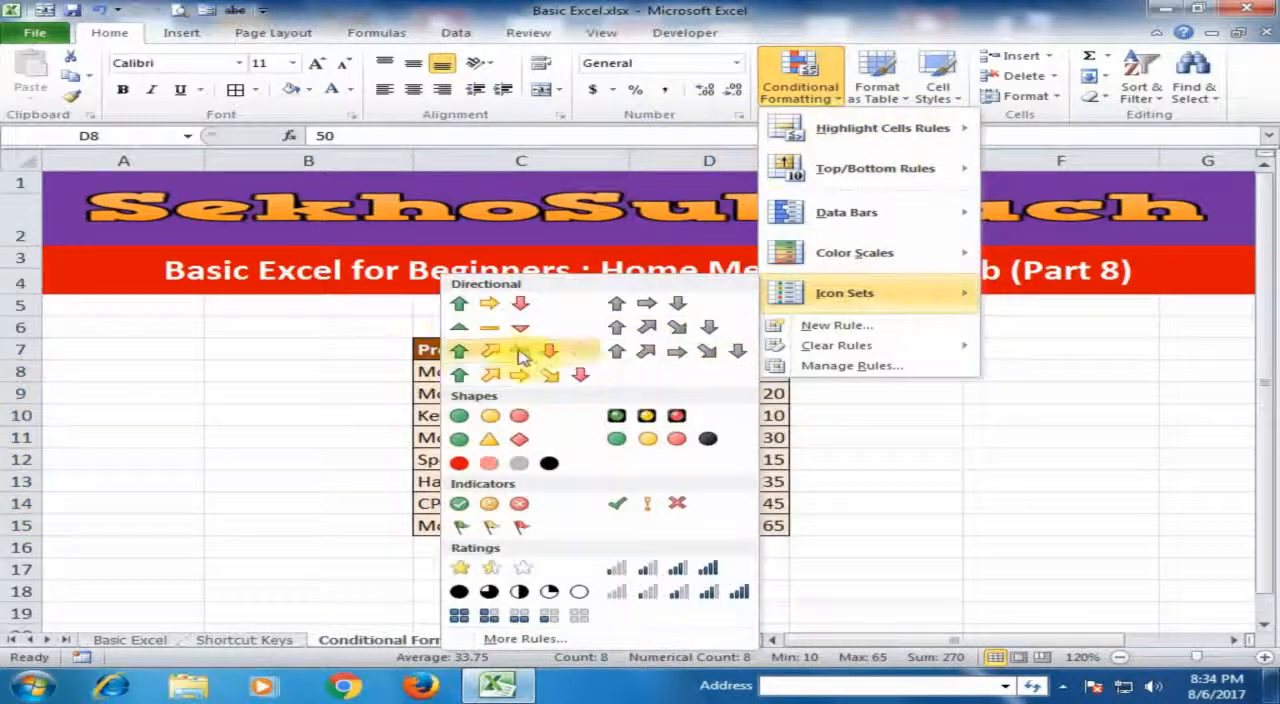
click(699, 576)
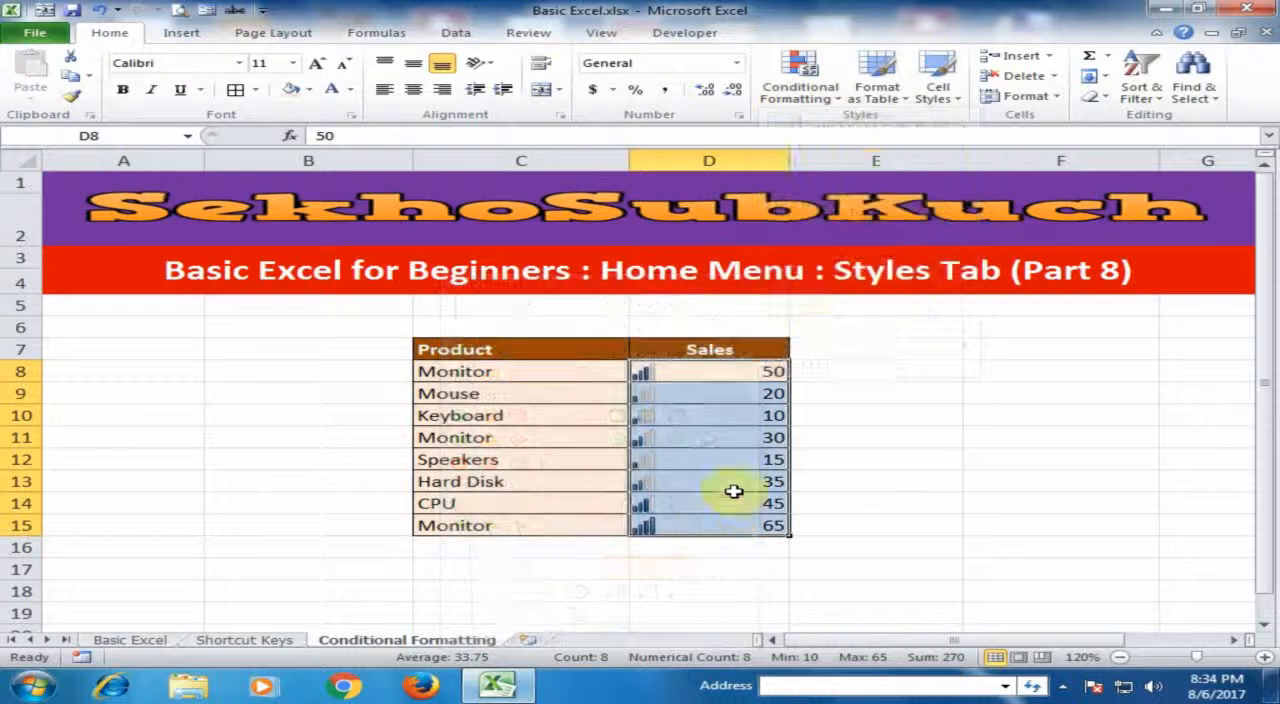
click(878, 500)
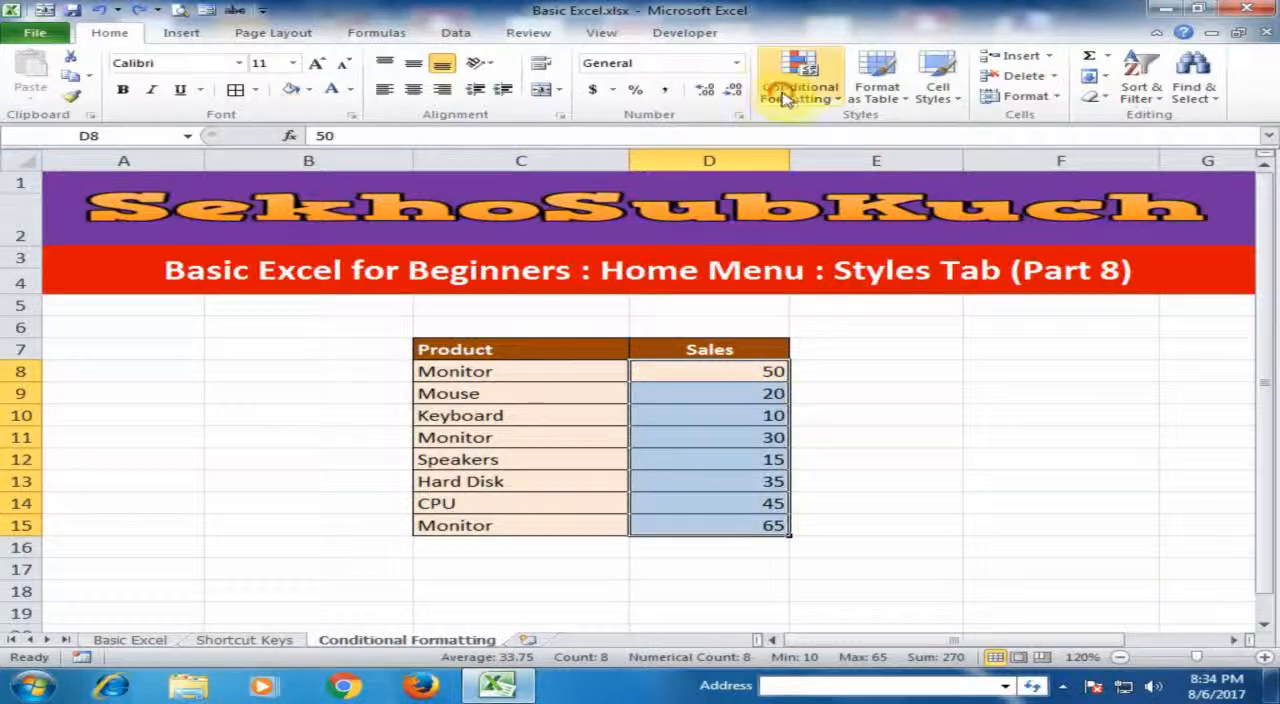
- Try the 5 Quarters icon set on D8:D15, check the icons of the largest sales values, and undo it
click(785, 97)
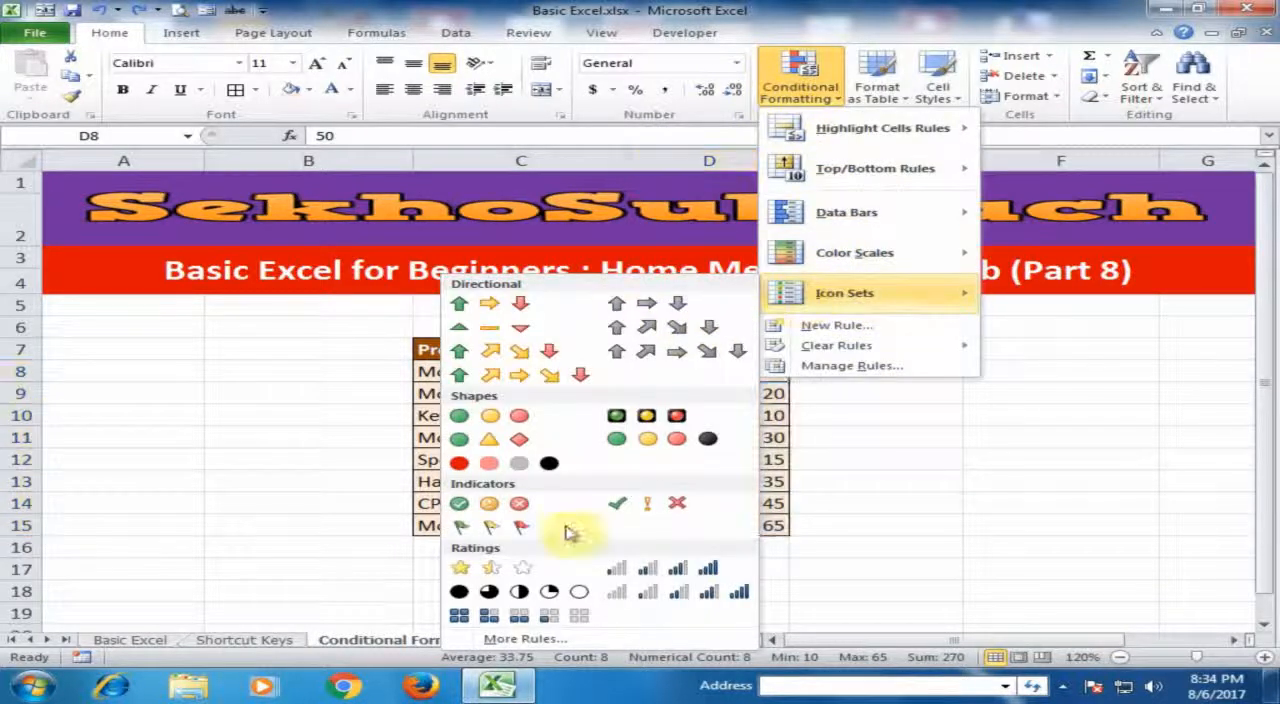
click(503, 597)
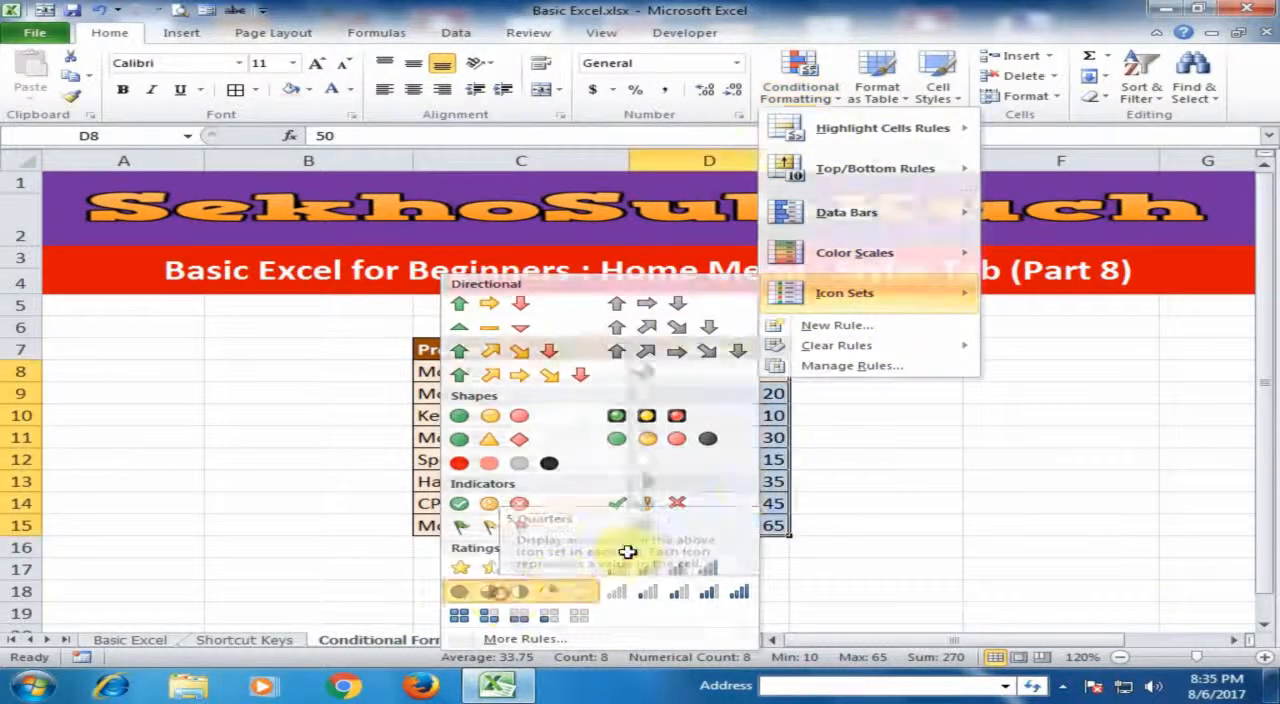
click(698, 519)
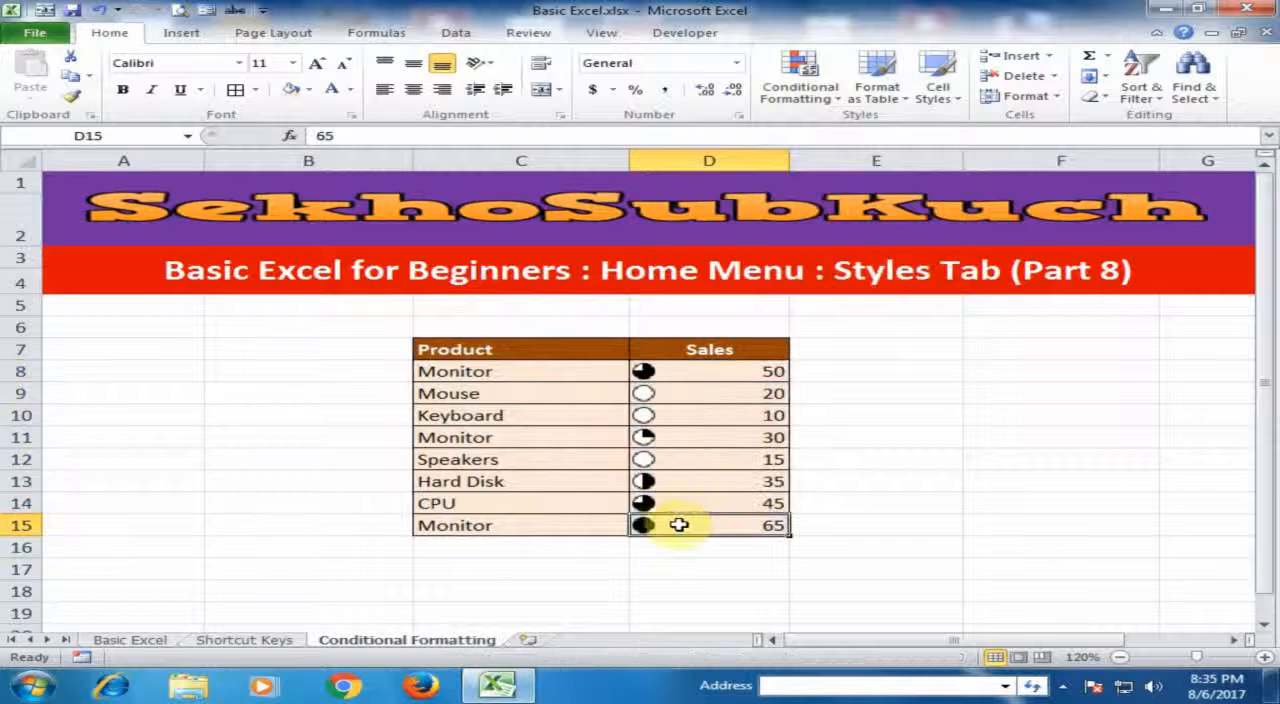
click(694, 371)
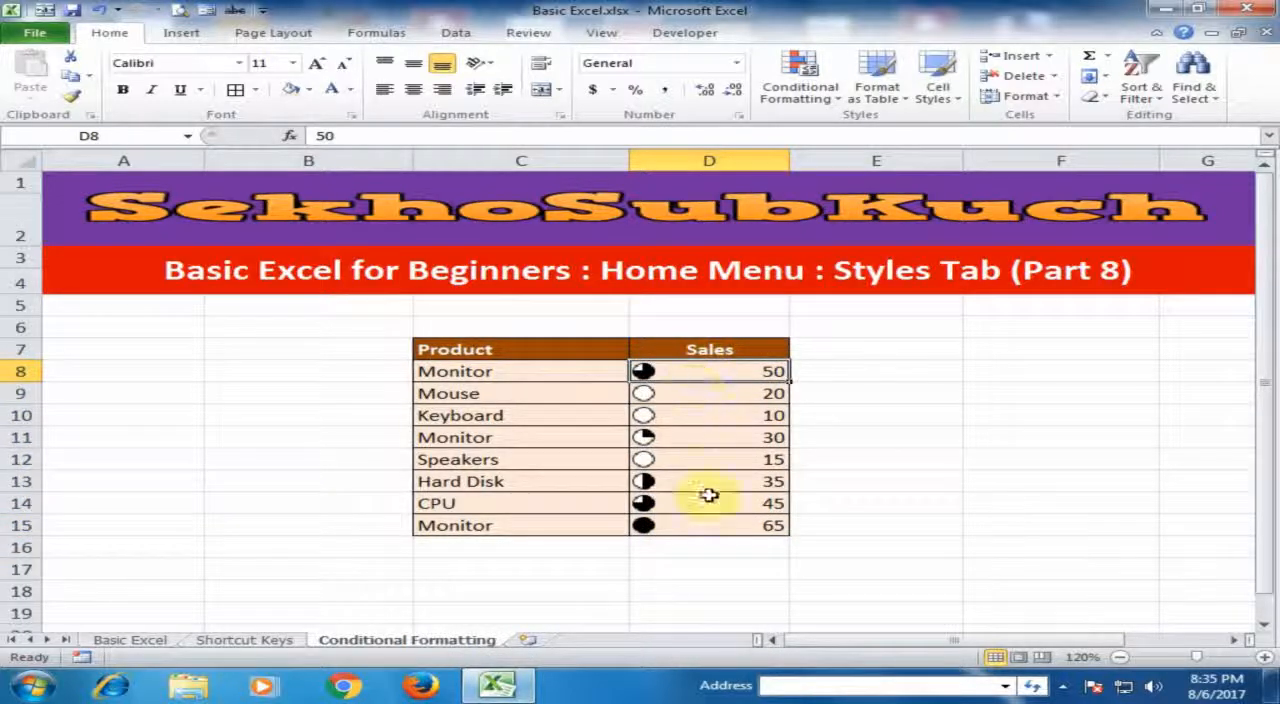
key(ctrl+z)
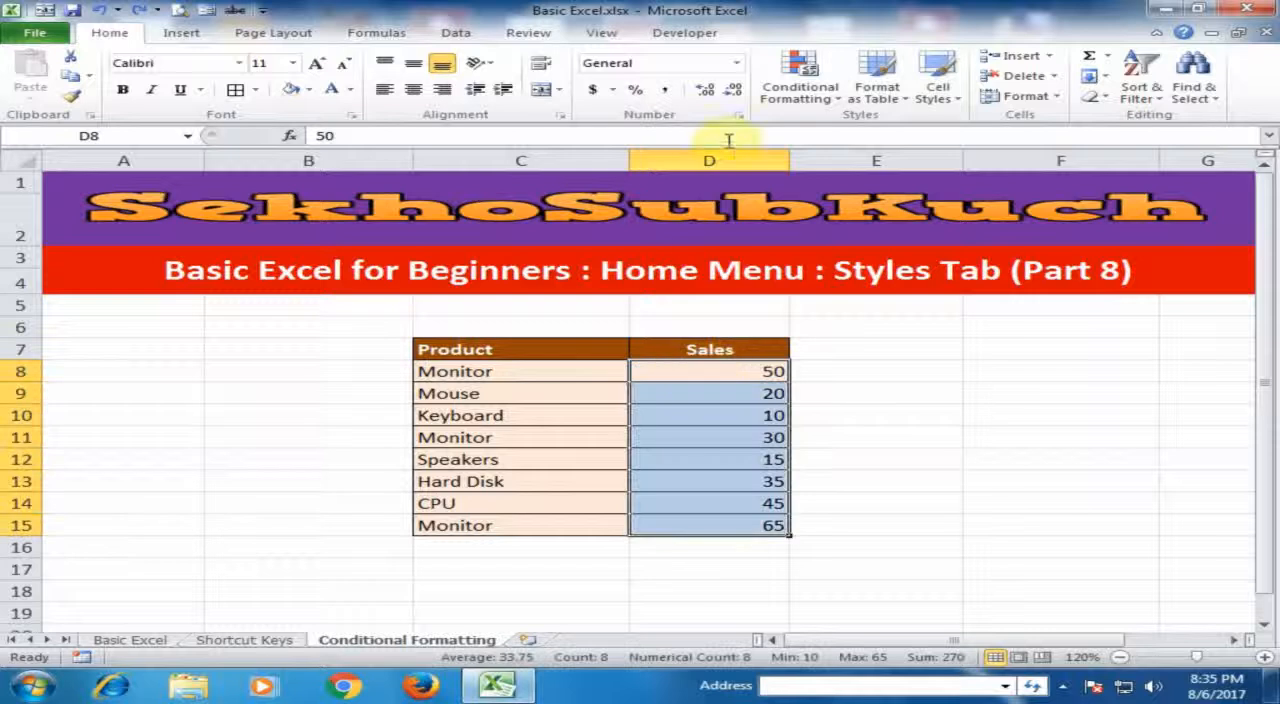
- Try the three-star rating icon set on the sales values in D8:D15, and undo it
click(800, 90)
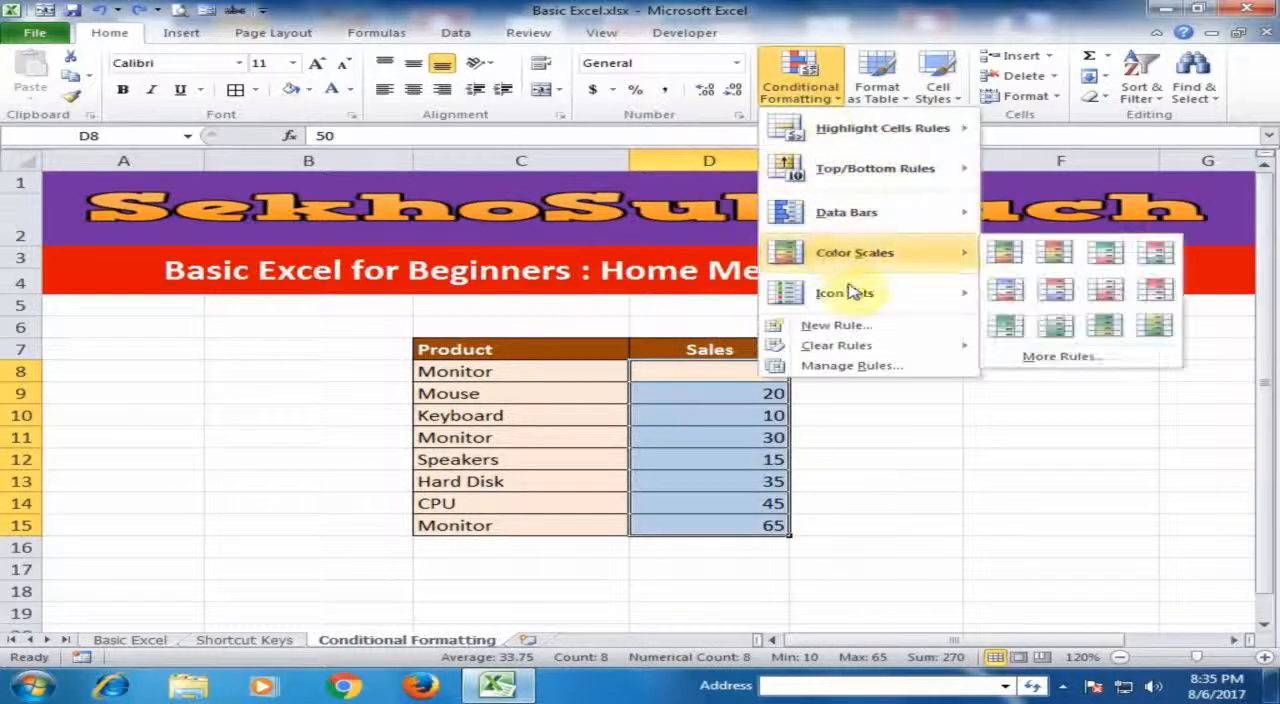
mouse_move(848, 294)
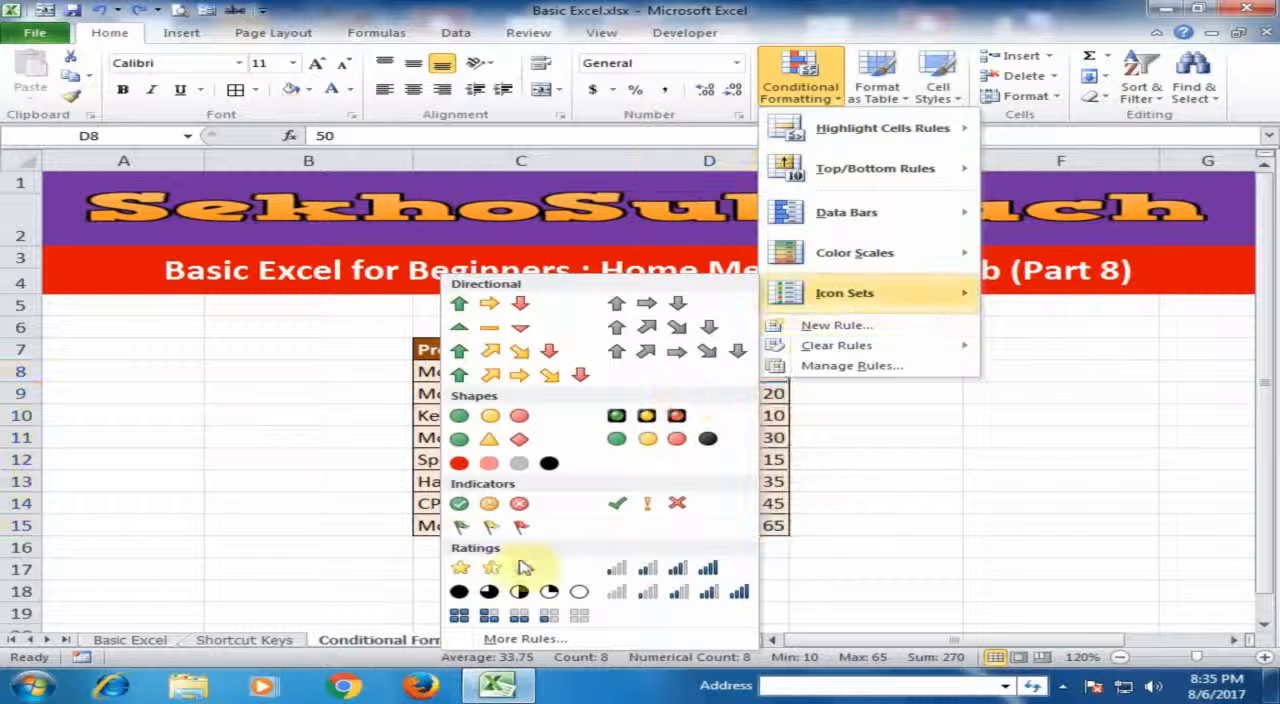
click(510, 570)
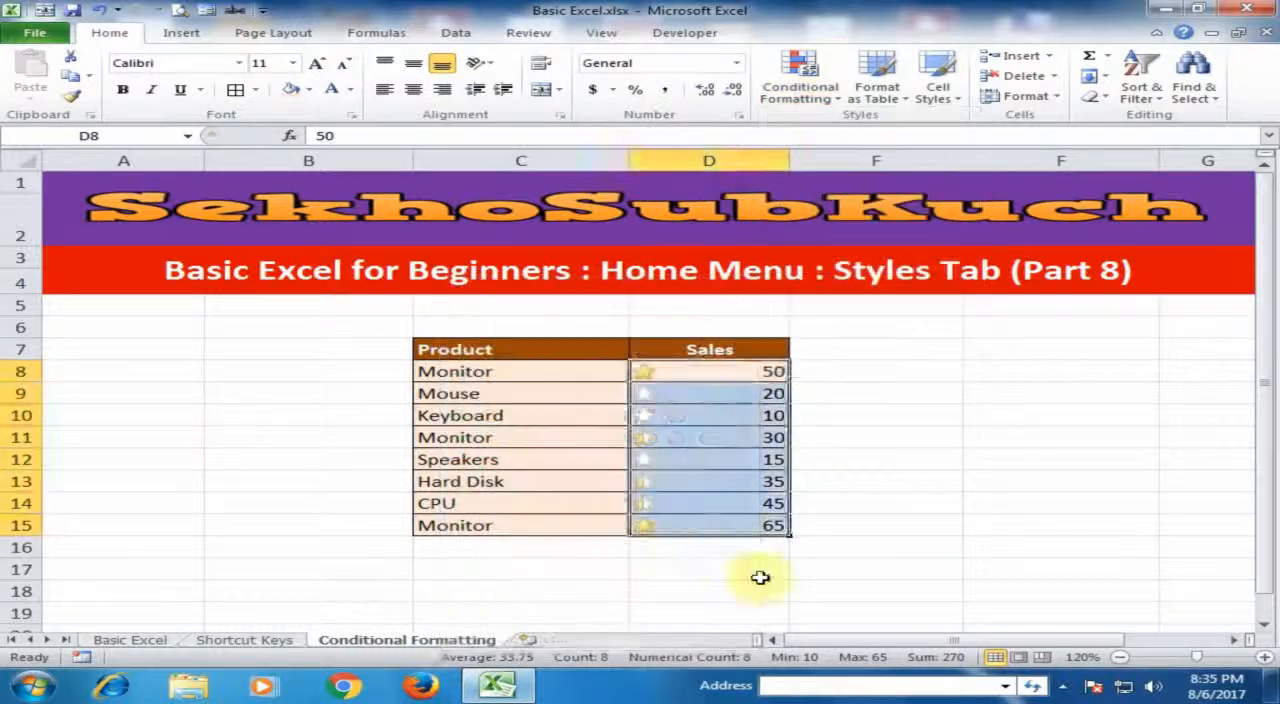
click(808, 562)
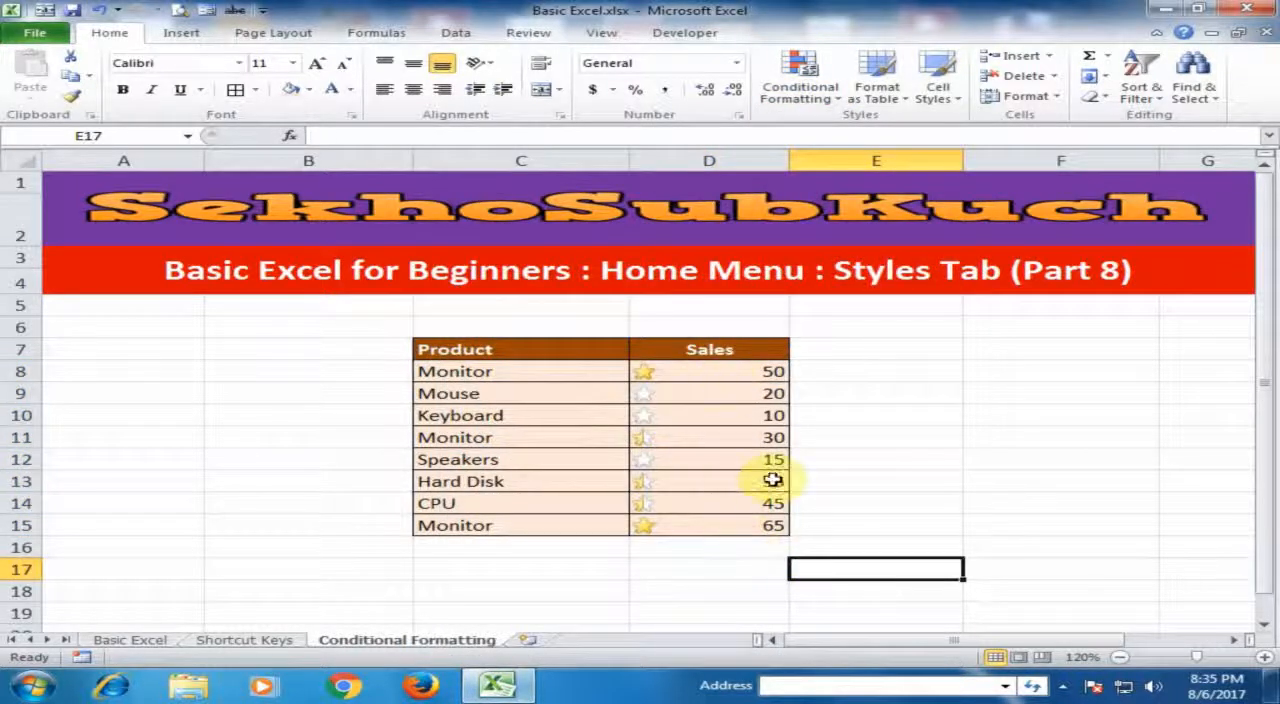
key(ctrl+z)
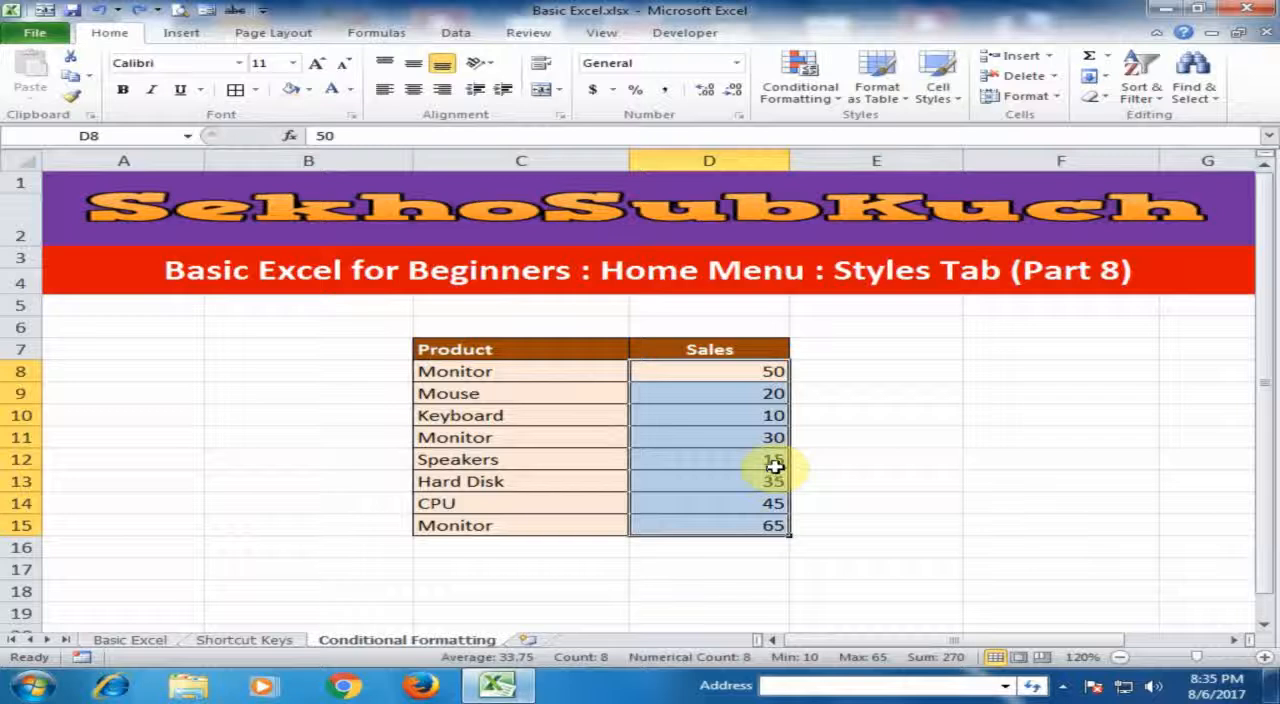
- Review the available conditional formatting categories, from Highlight Cells Rules to Icon Sets and Clear Rules, without applying any to the sales values
click(810, 55)
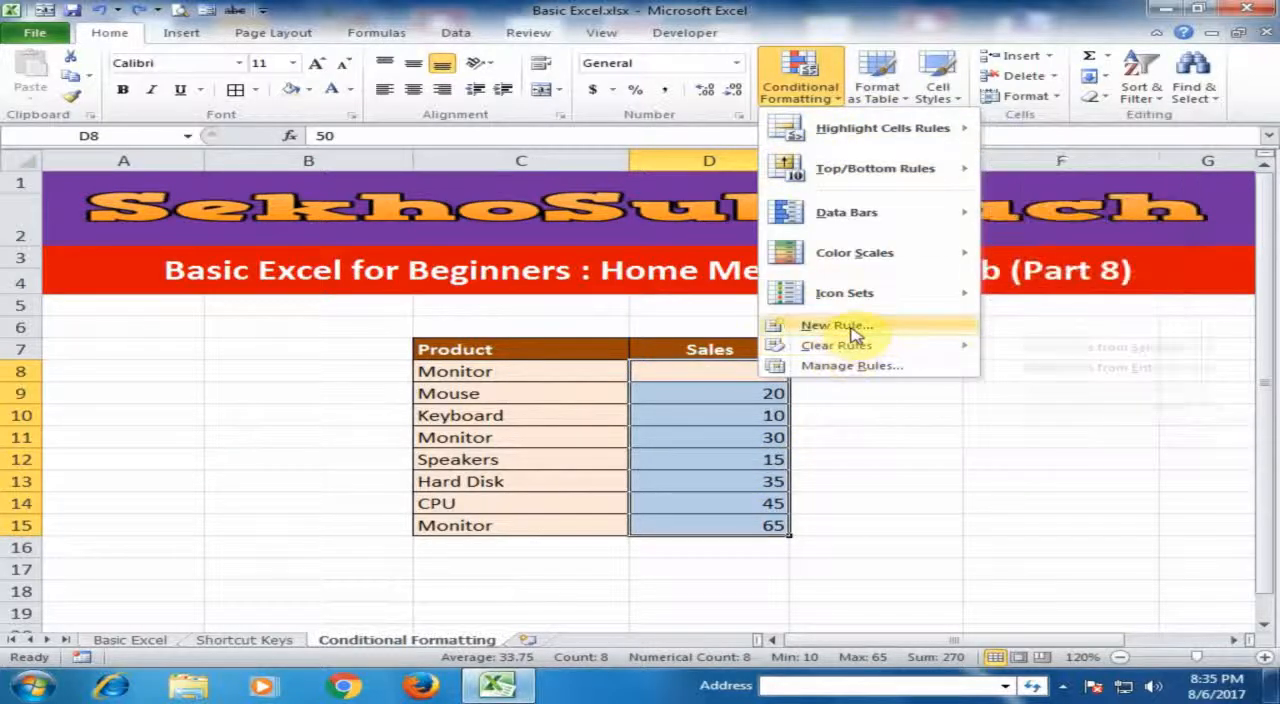
mouse_move(853, 352)
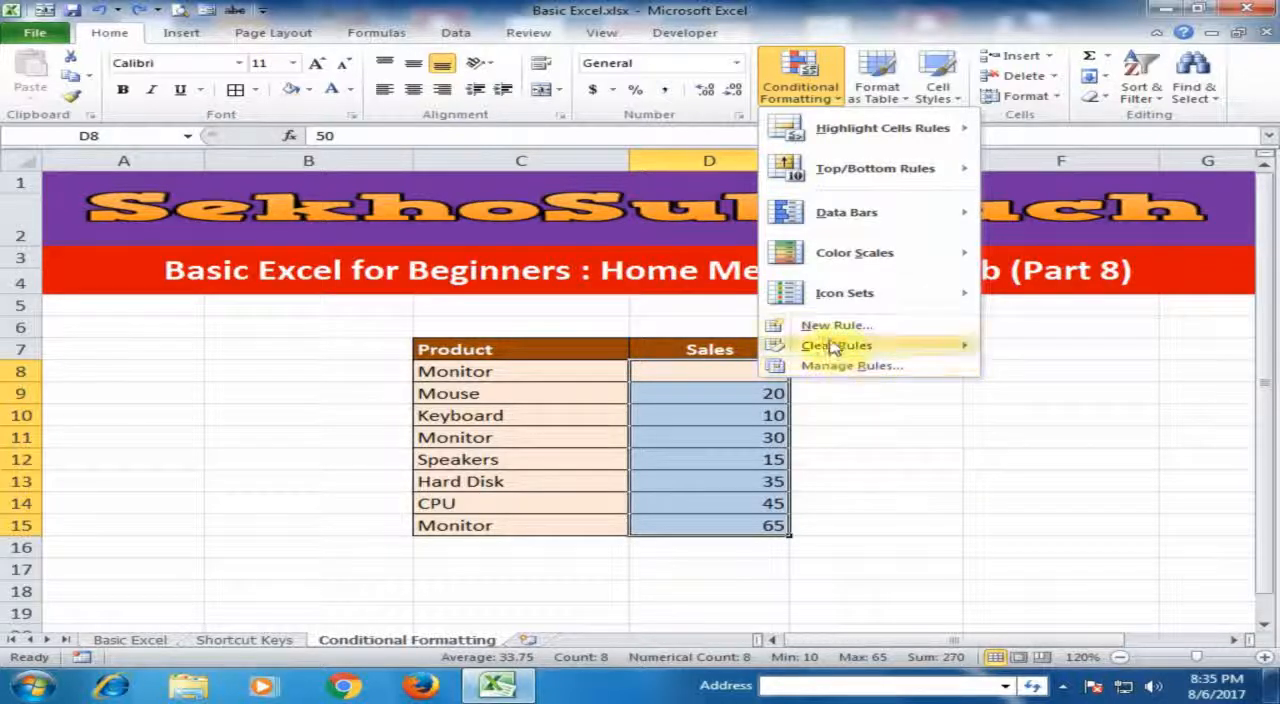
mouse_move(866, 141)
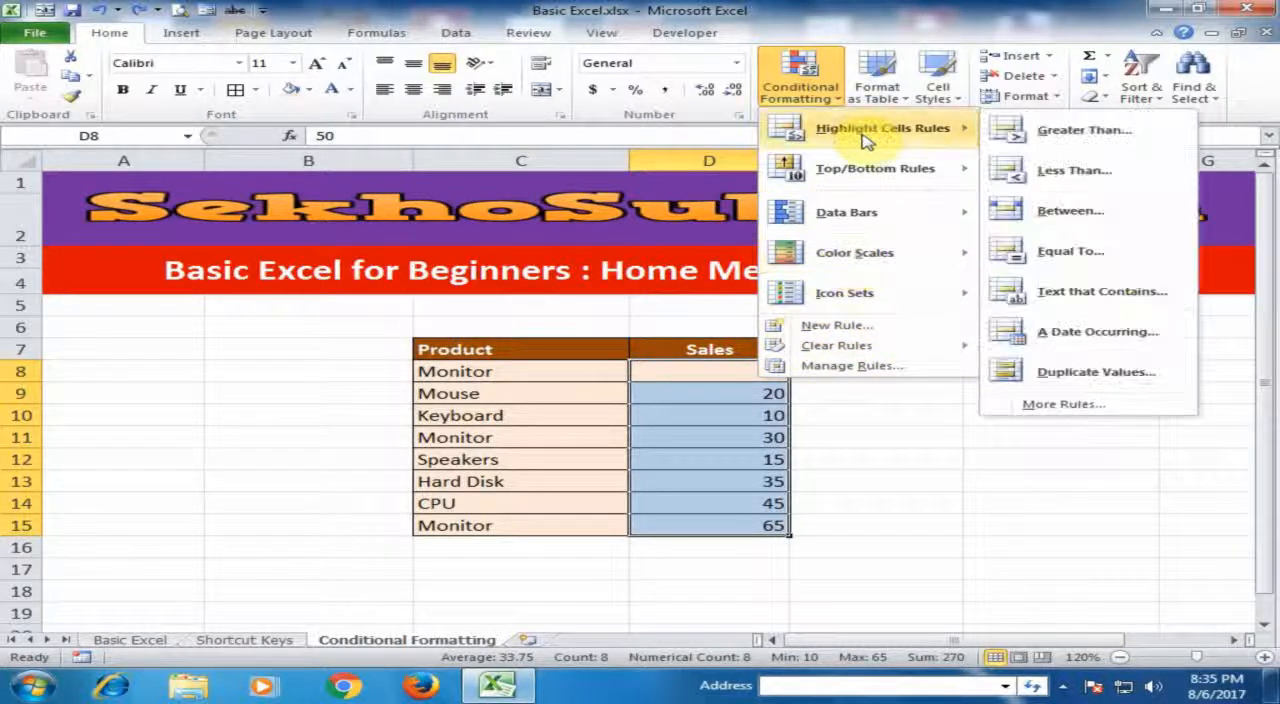
mouse_move(860, 255)
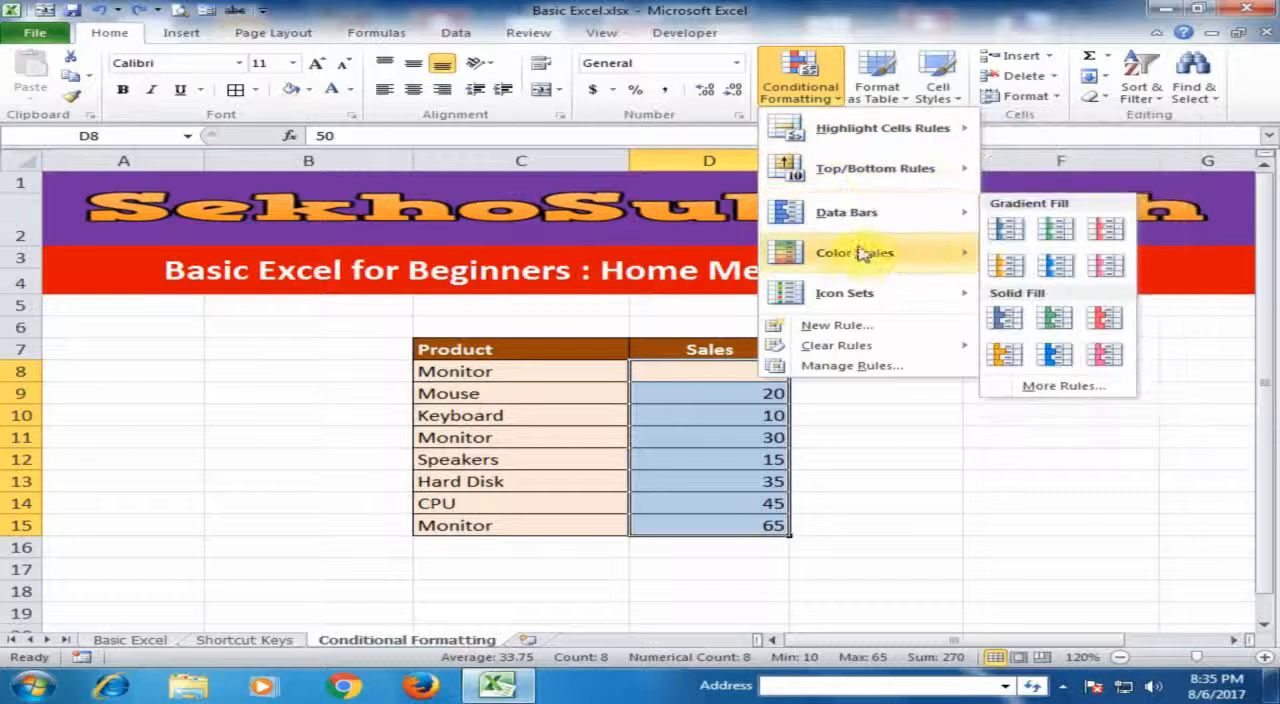
mouse_move(850, 295)
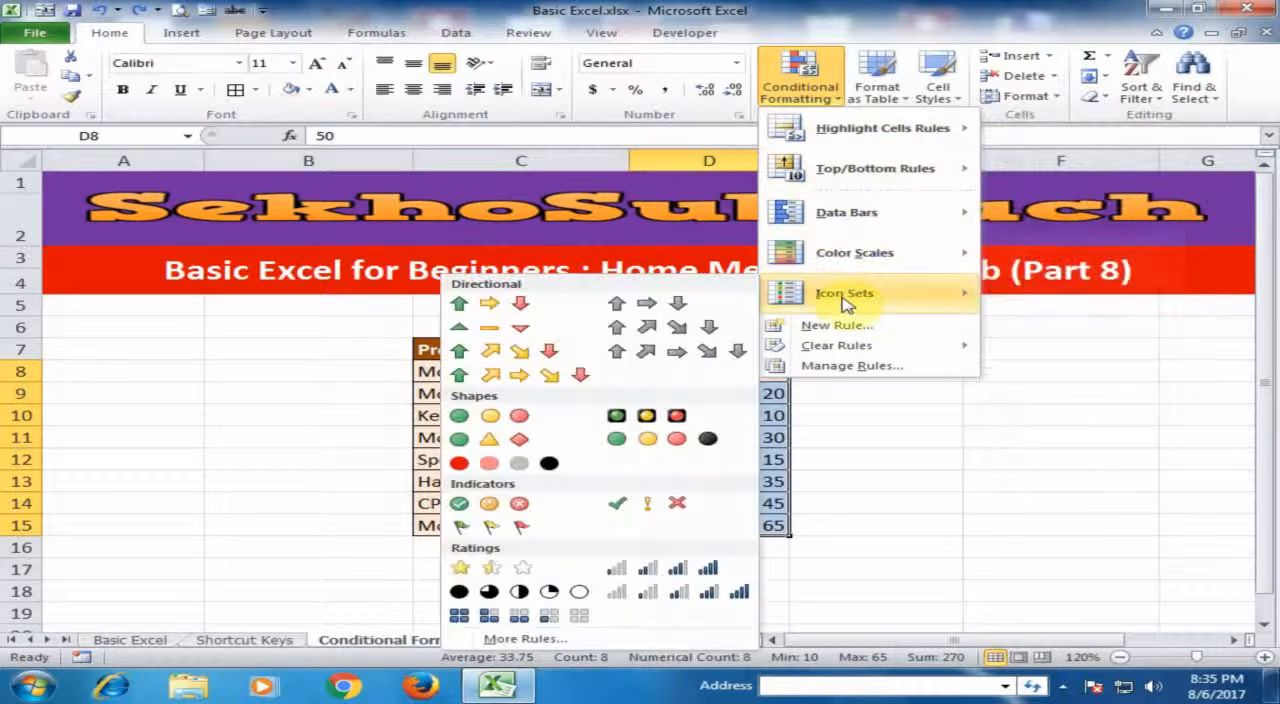
click(308, 362)
click(292, 430)
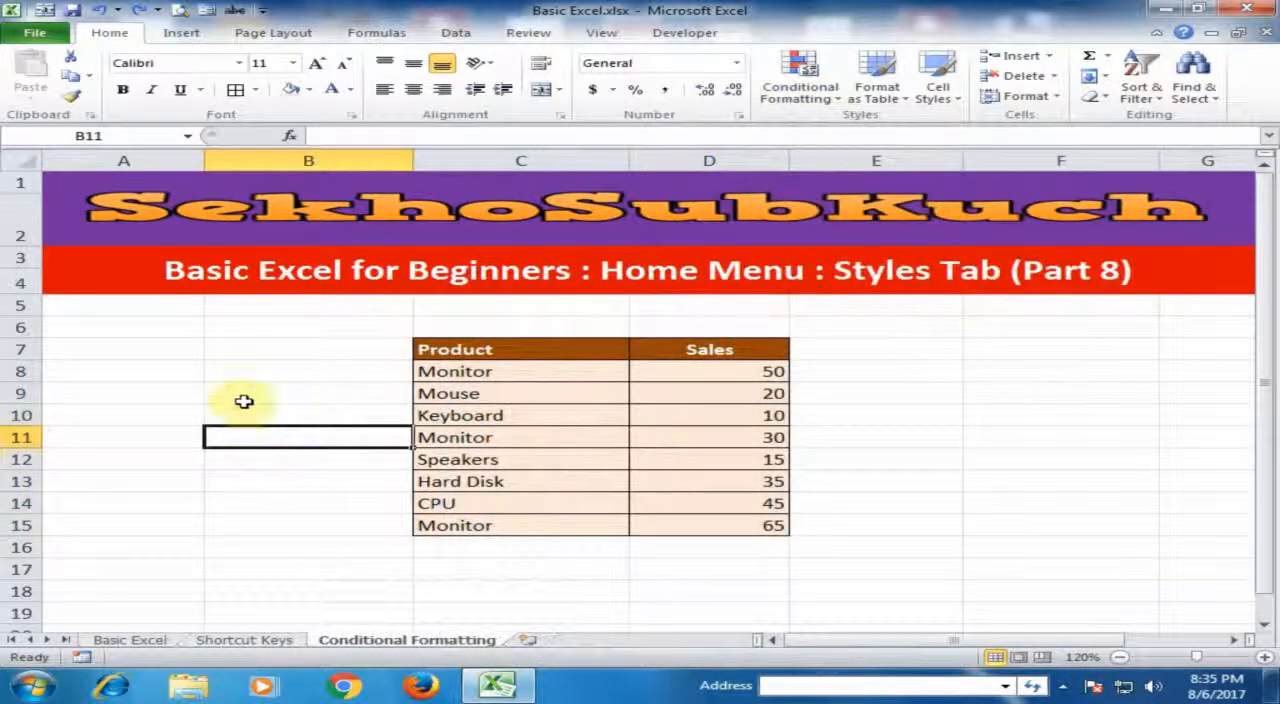